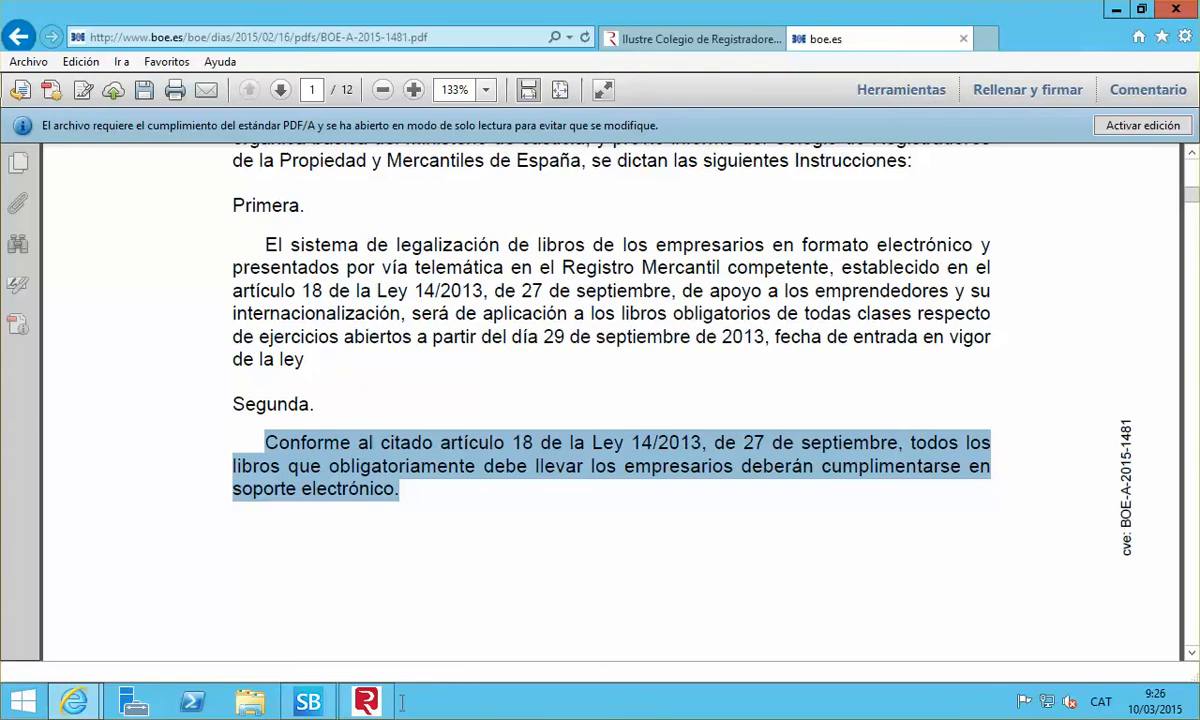
Step: After reading the BOE-A-2015-1481 resolution in Internet Explorer, switch to SBConta.NET
click(312, 703)
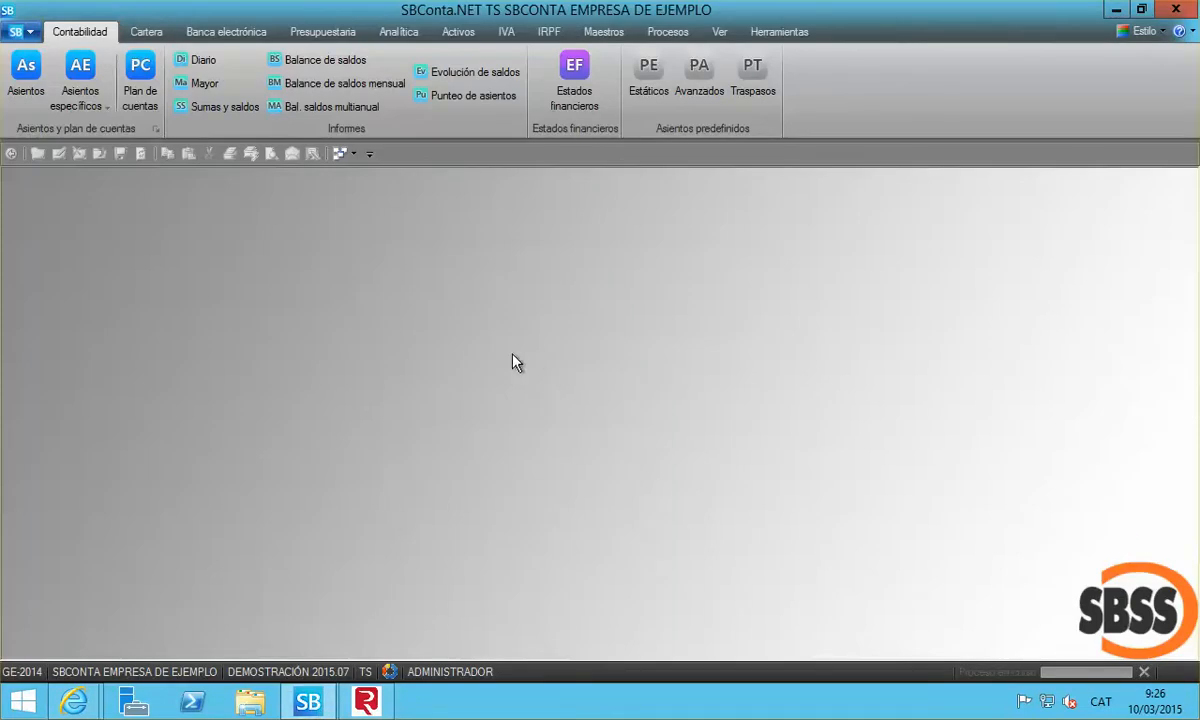
Step: Set the active company's mercantile registry to legal form S.L. and registry 08005, then save
click(778, 32)
click(129, 77)
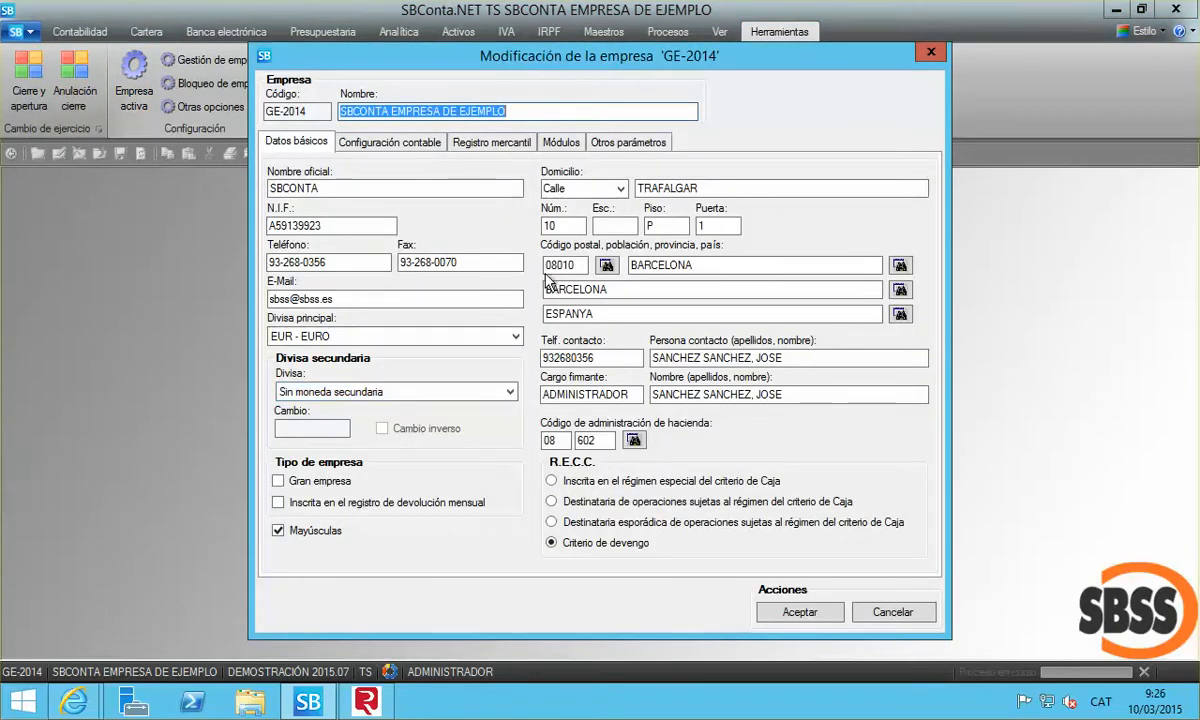
click(476, 141)
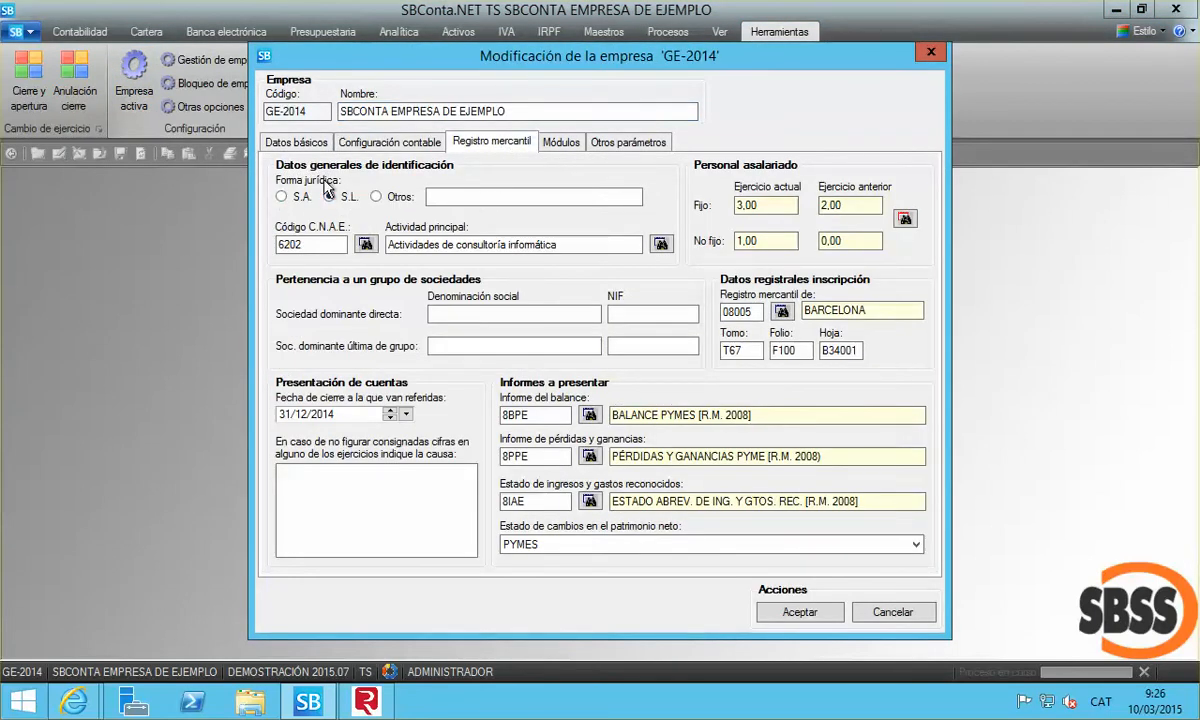
double_click(305, 243)
drag(757, 312, 702, 316)
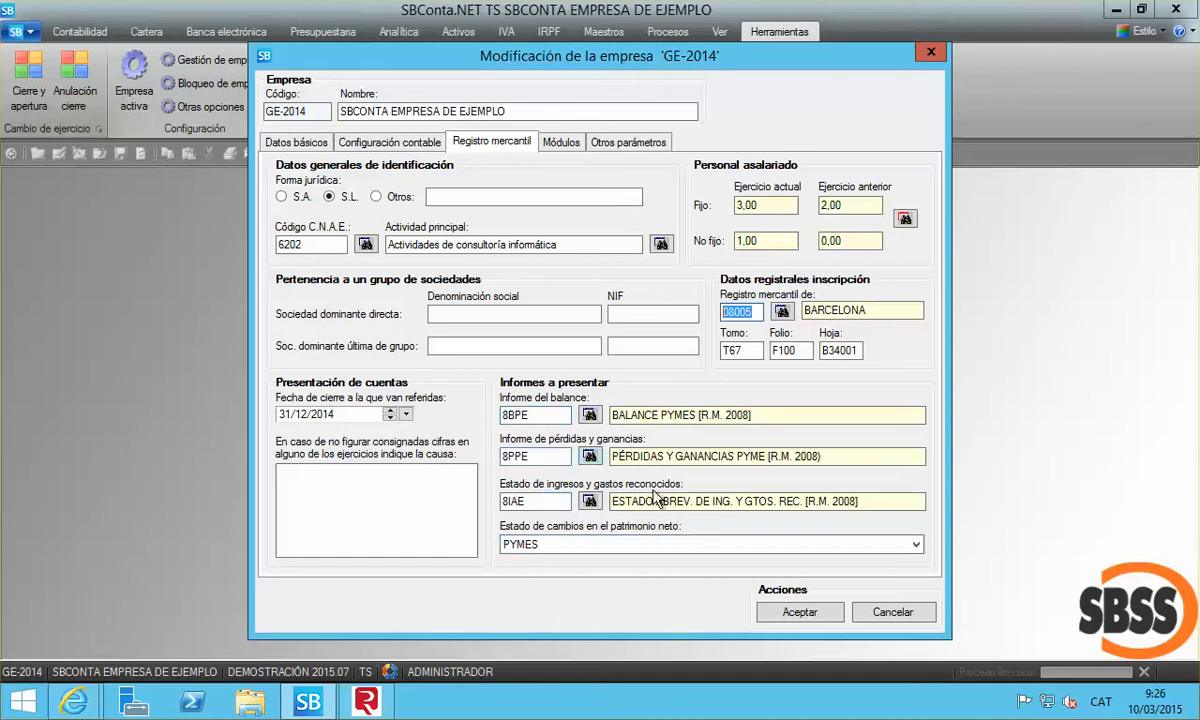
click(805, 618)
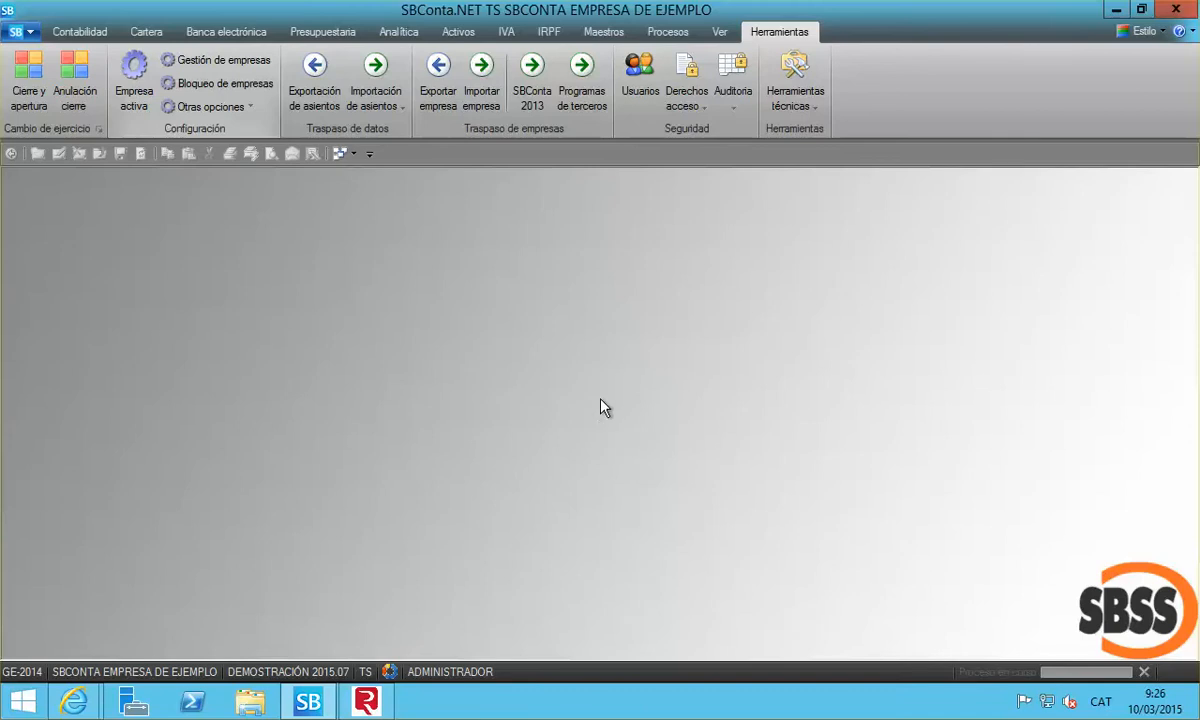
Step: Look up year-end closing entry 55 and inspect its FIANZA ALQUILER line
click(97, 36)
click(38, 86)
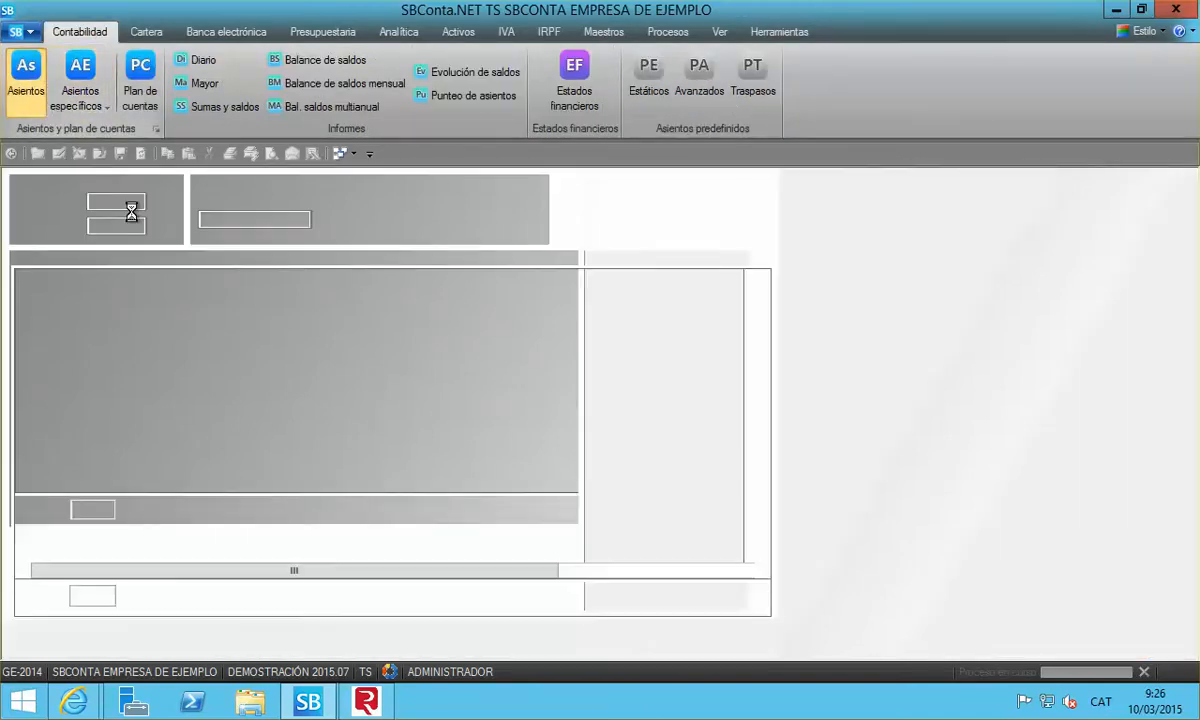
click(496, 218)
click(450, 370)
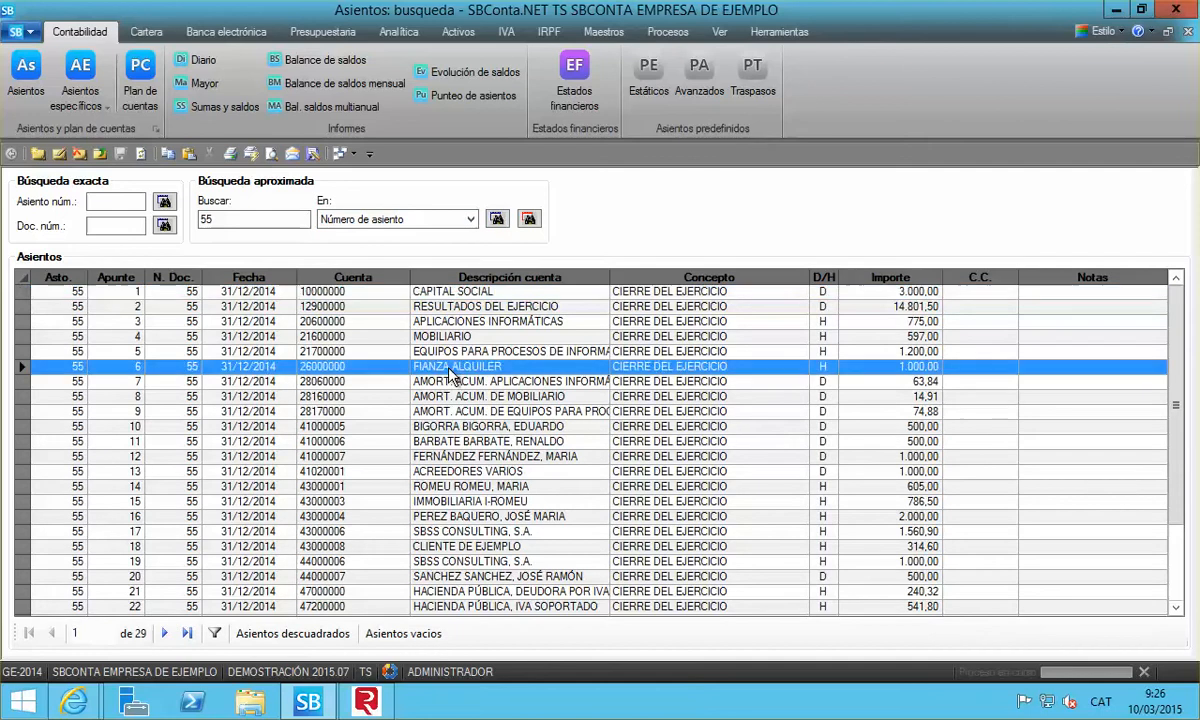
Step: Review the 2014 financial statements balance summary, last updated 10/03/2015 09:26
click(567, 80)
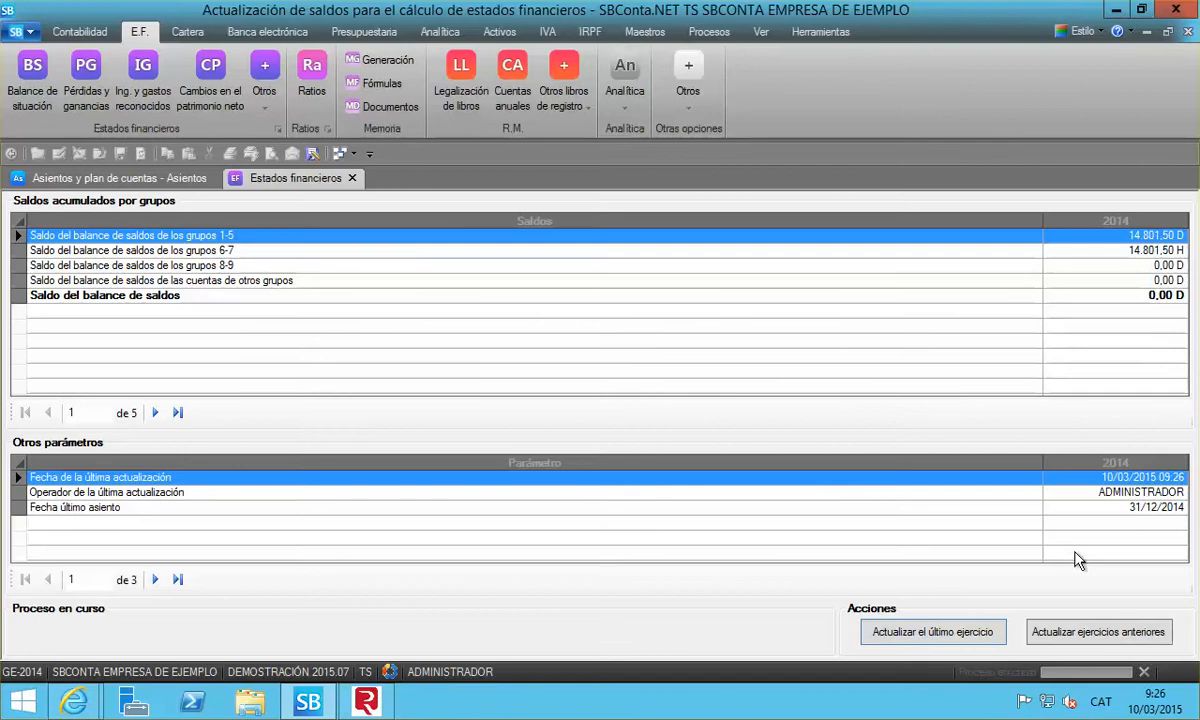
click(1128, 492)
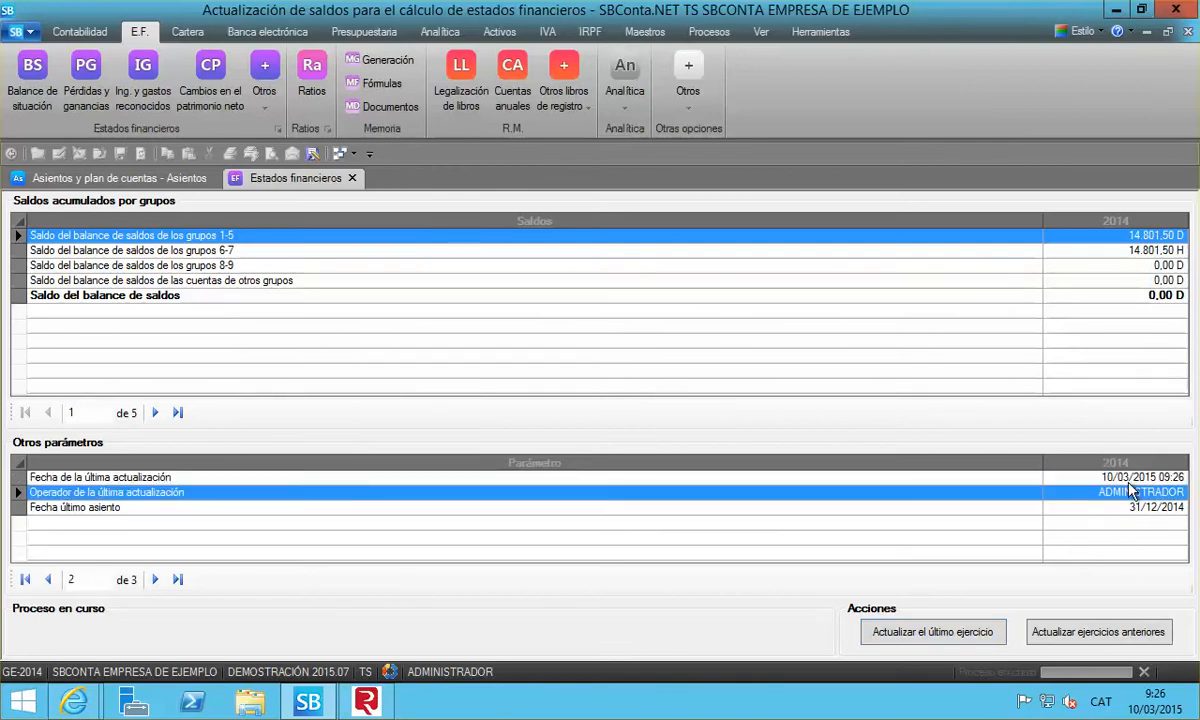
click(1128, 479)
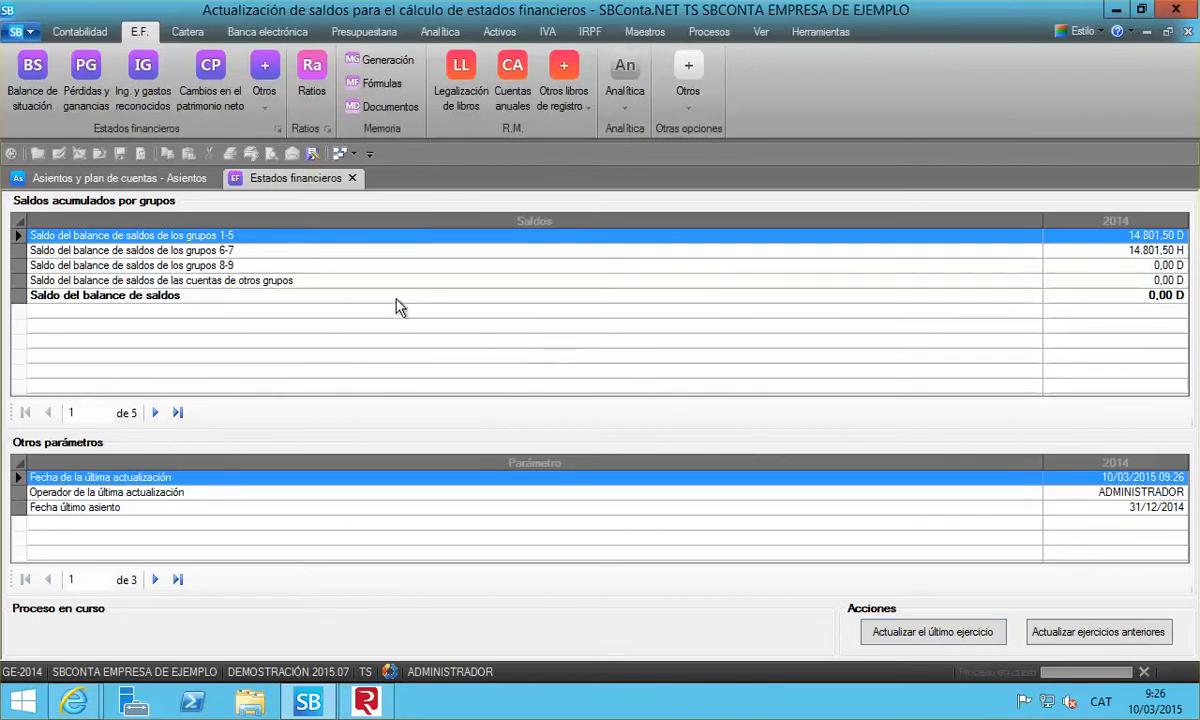
Step: Recalculate the 2014 PYMES changes-in-equity report from scratch, then close it
click(205, 83)
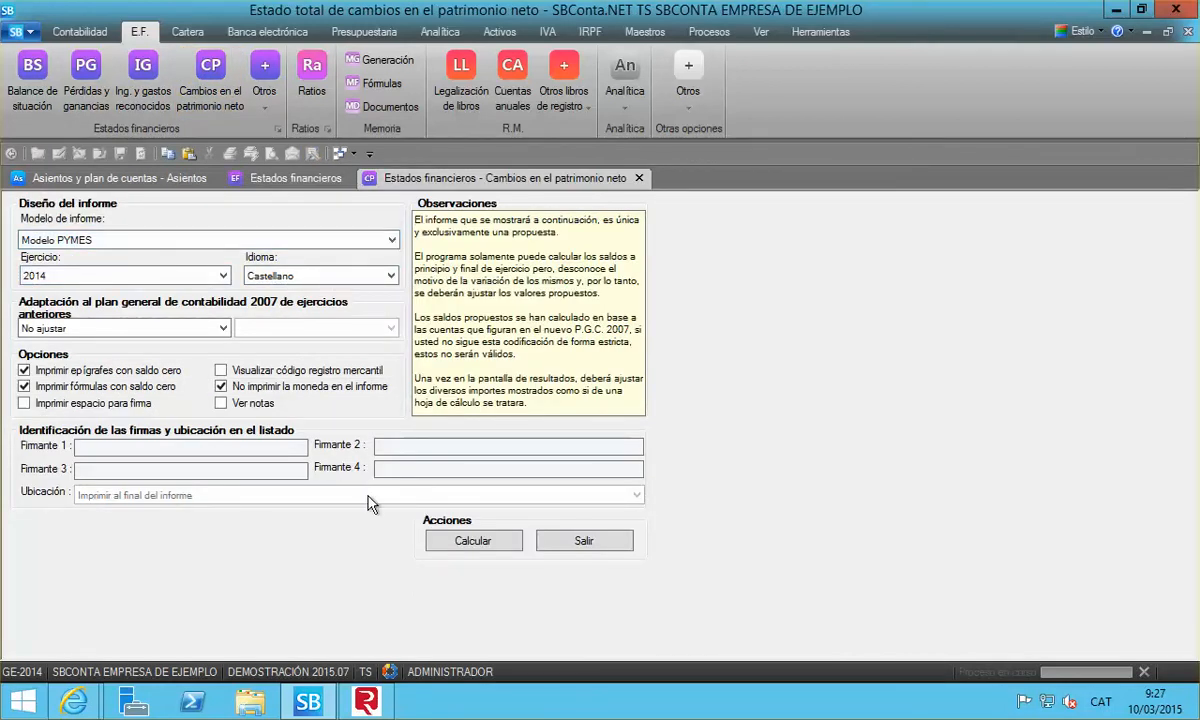
click(463, 543)
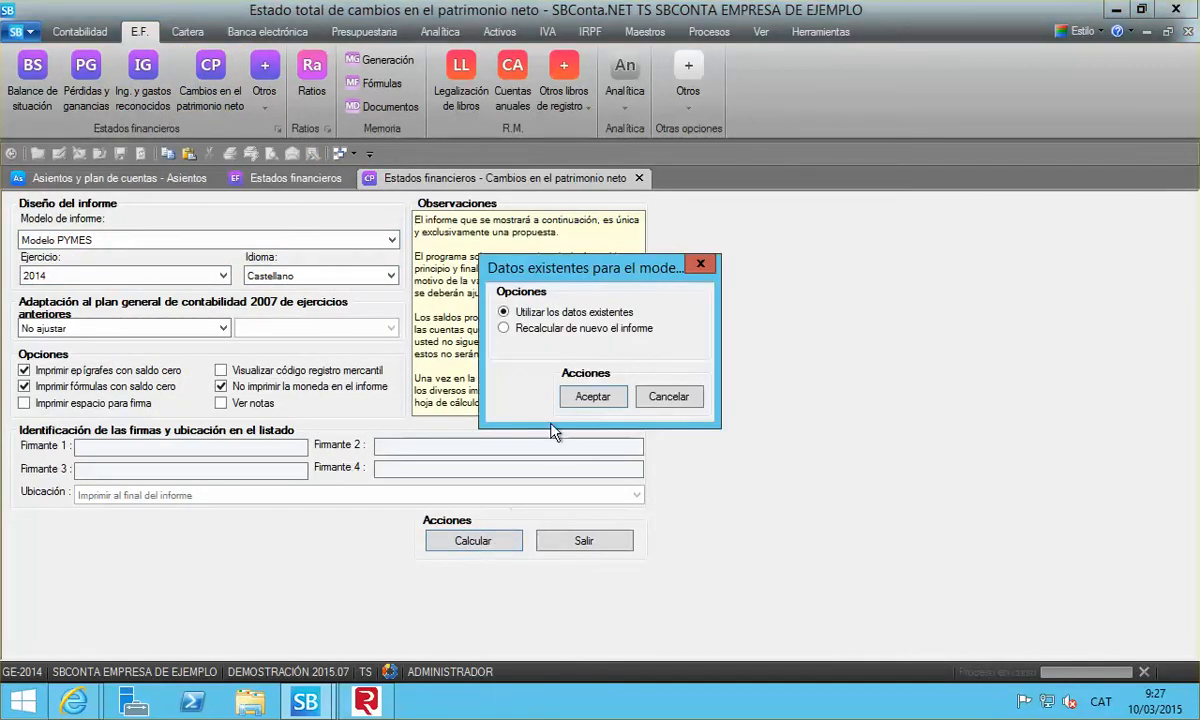
click(503, 328)
click(608, 397)
click(561, 379)
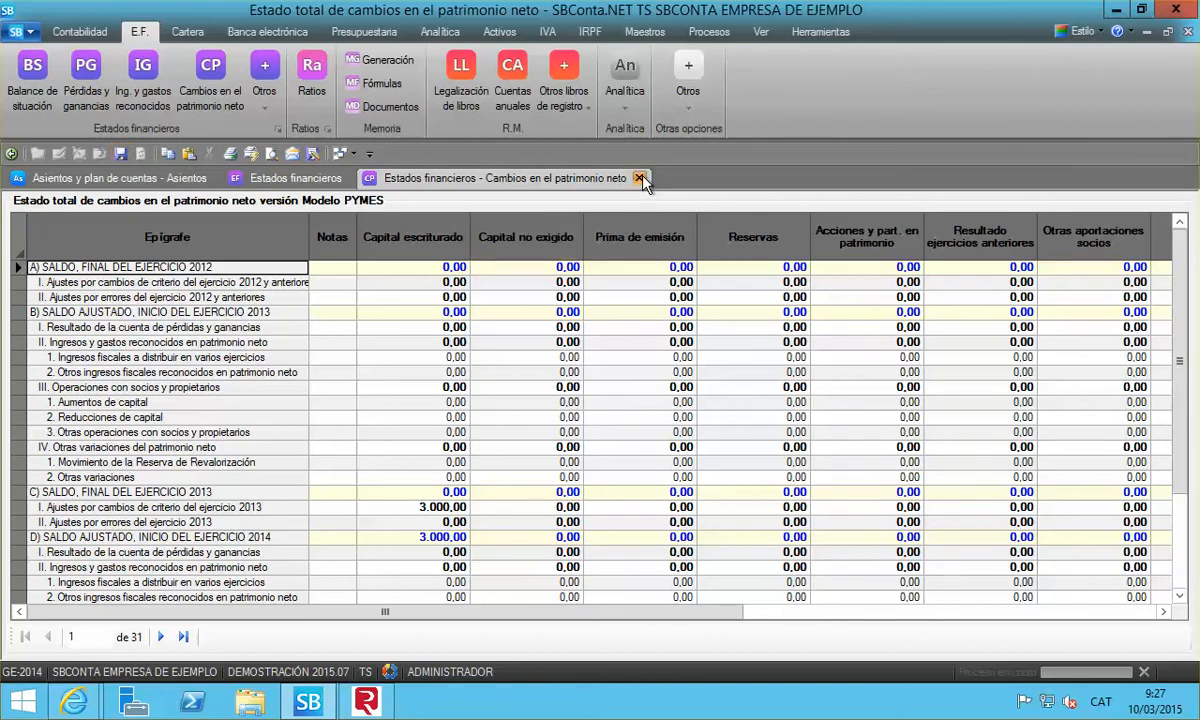
click(641, 178)
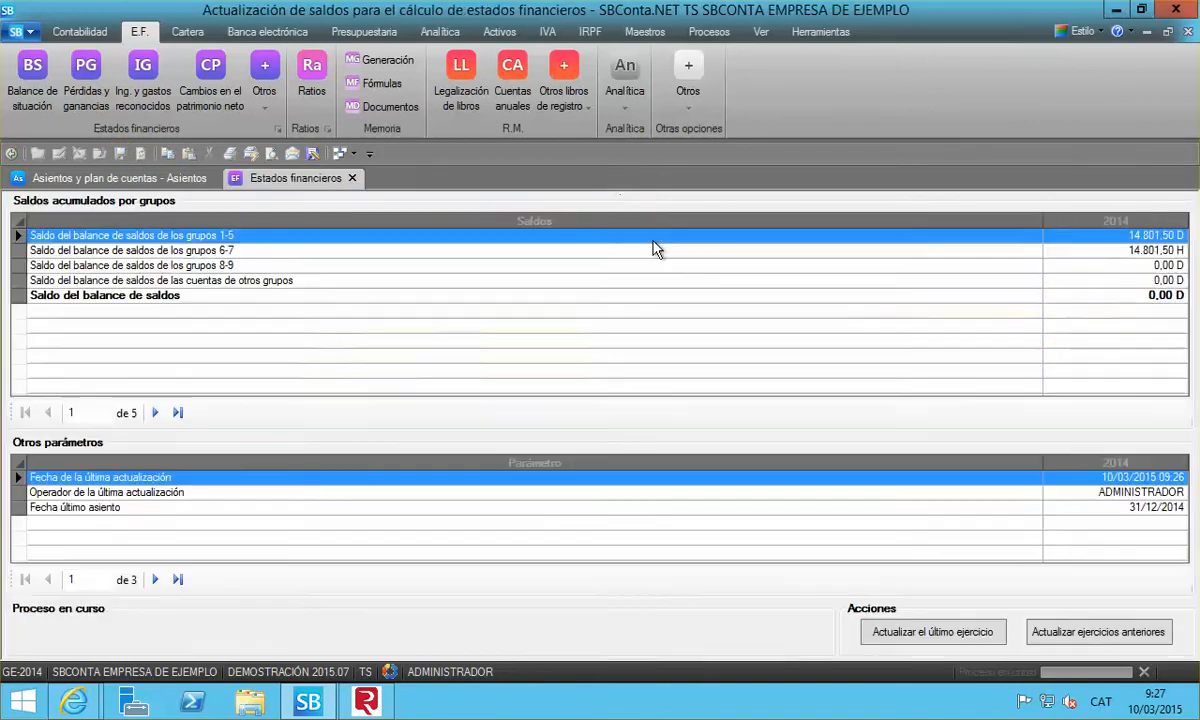
Step: Set legalization destination C:\legalizacion\2014\ejemplo, account level 08 and Castellano language
click(462, 91)
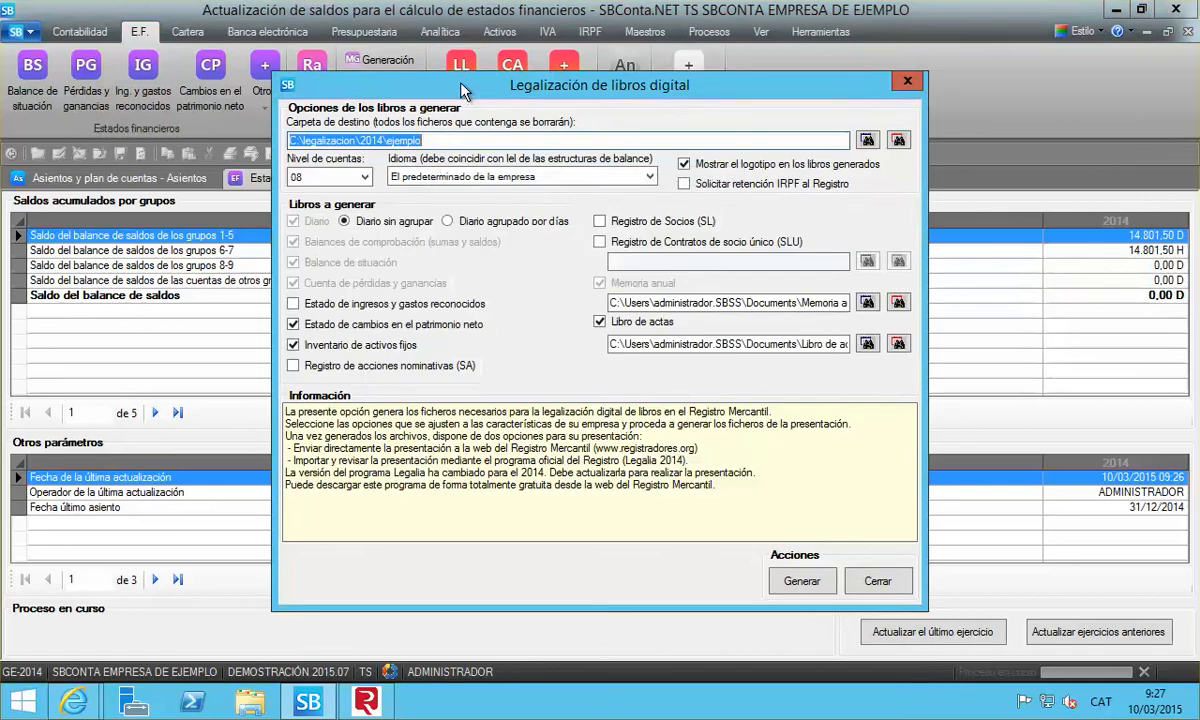
click(437, 140)
drag(437, 140, 288, 141)
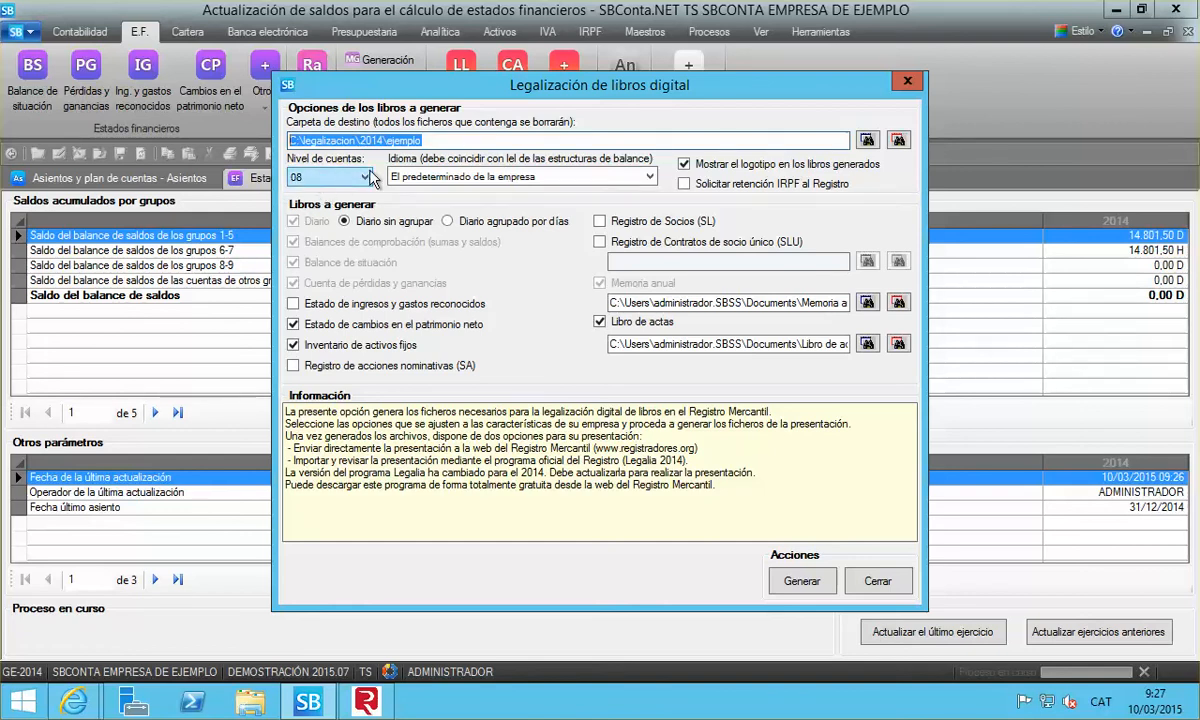
click(331, 178)
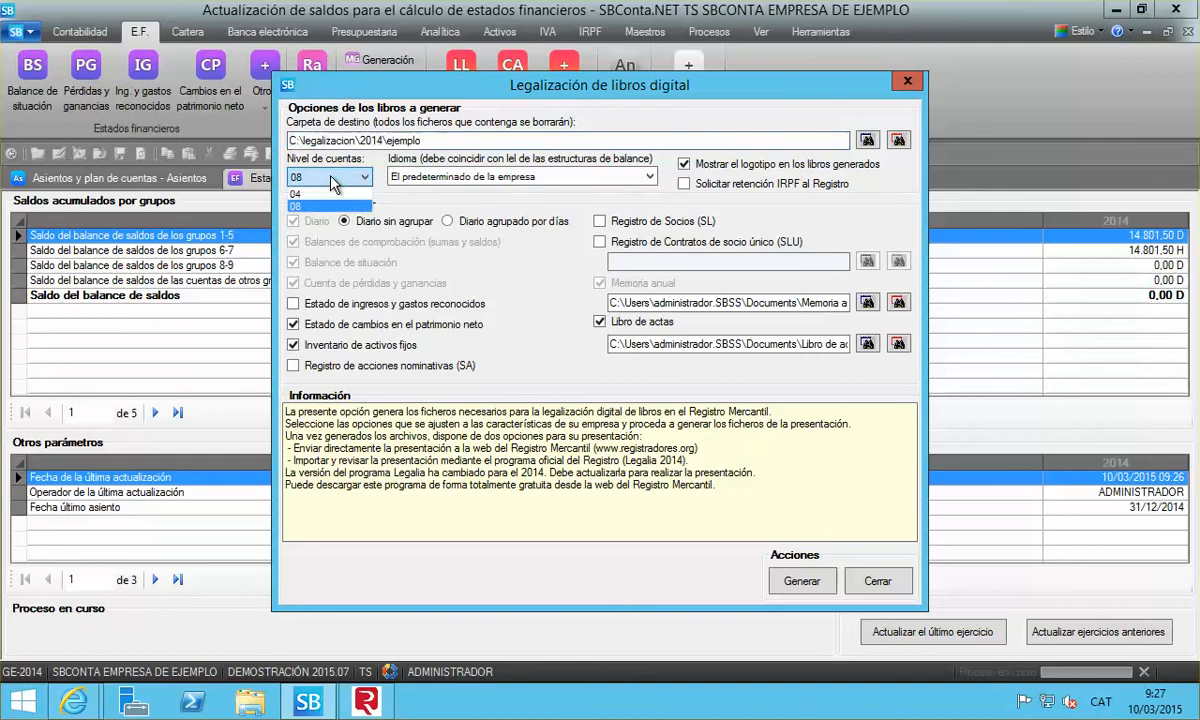
click(407, 176)
click(407, 176)
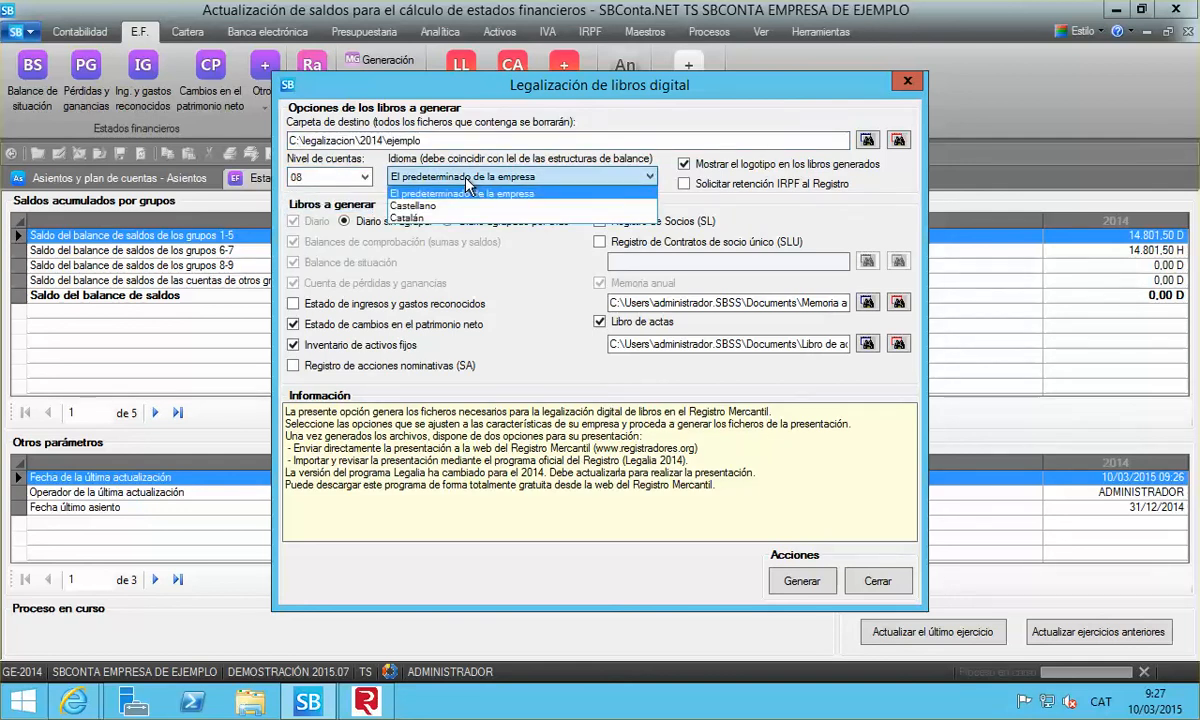
click(474, 208)
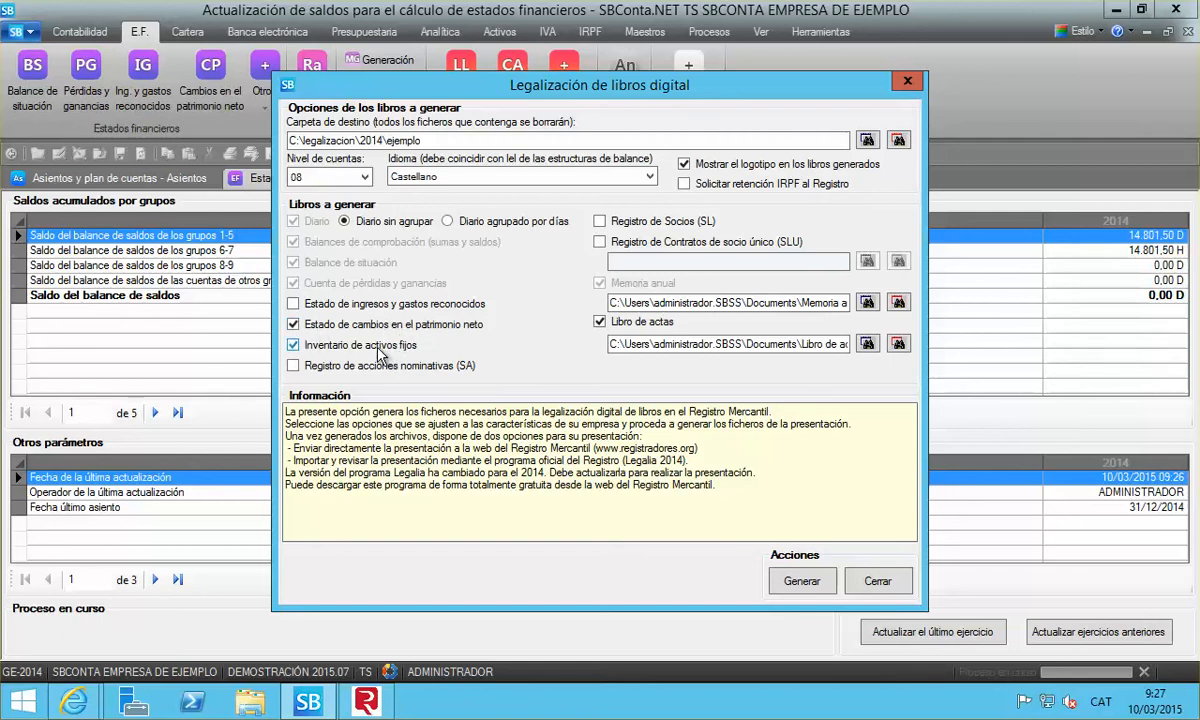
Step: Include the Registro de Socios (SL) book, check the annual report file, and generate
click(602, 222)
key(End)
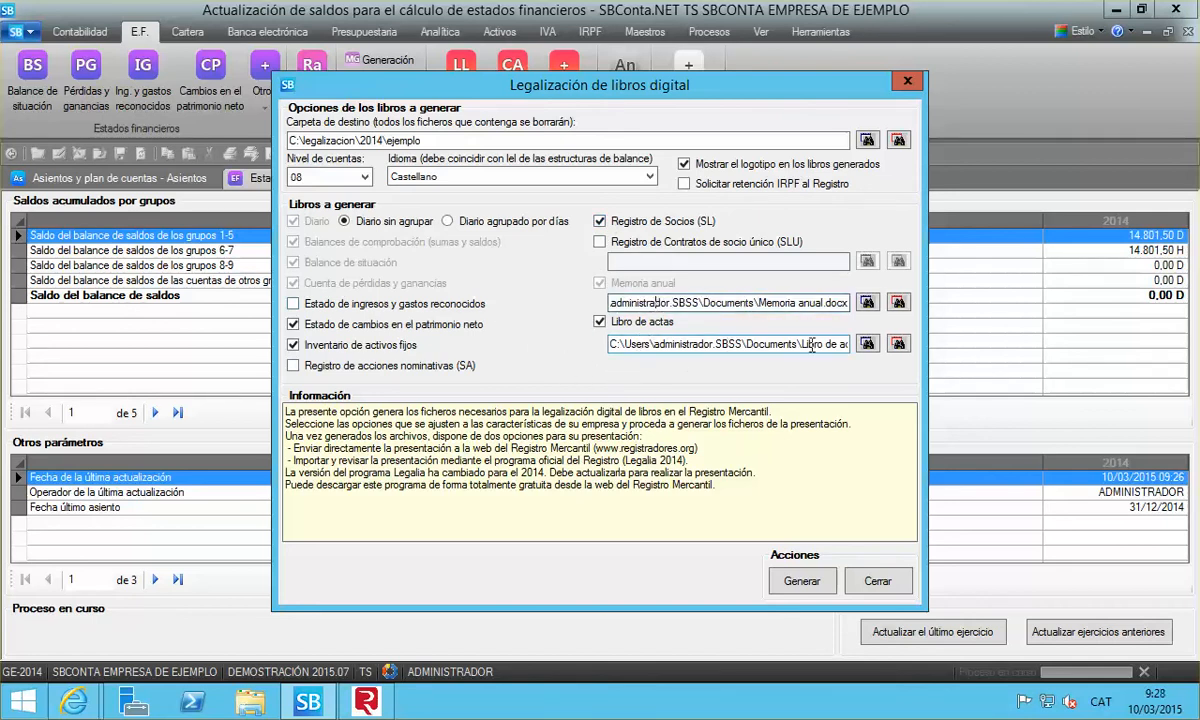
click(867, 301)
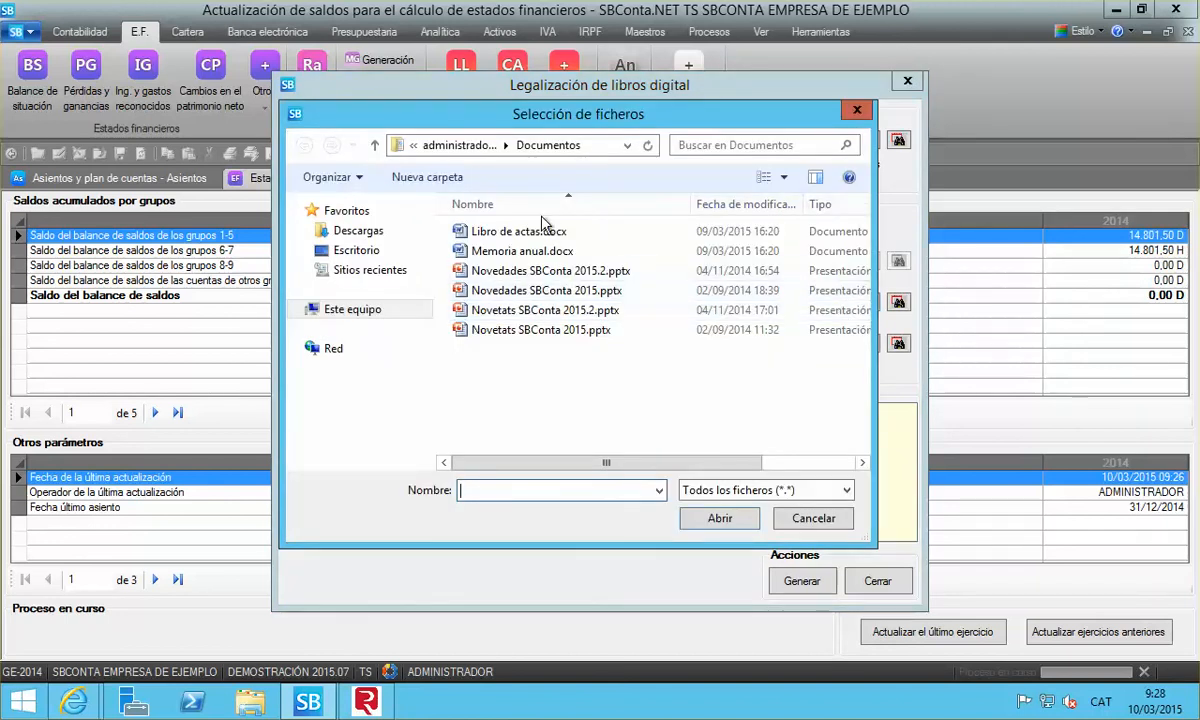
click(816, 521)
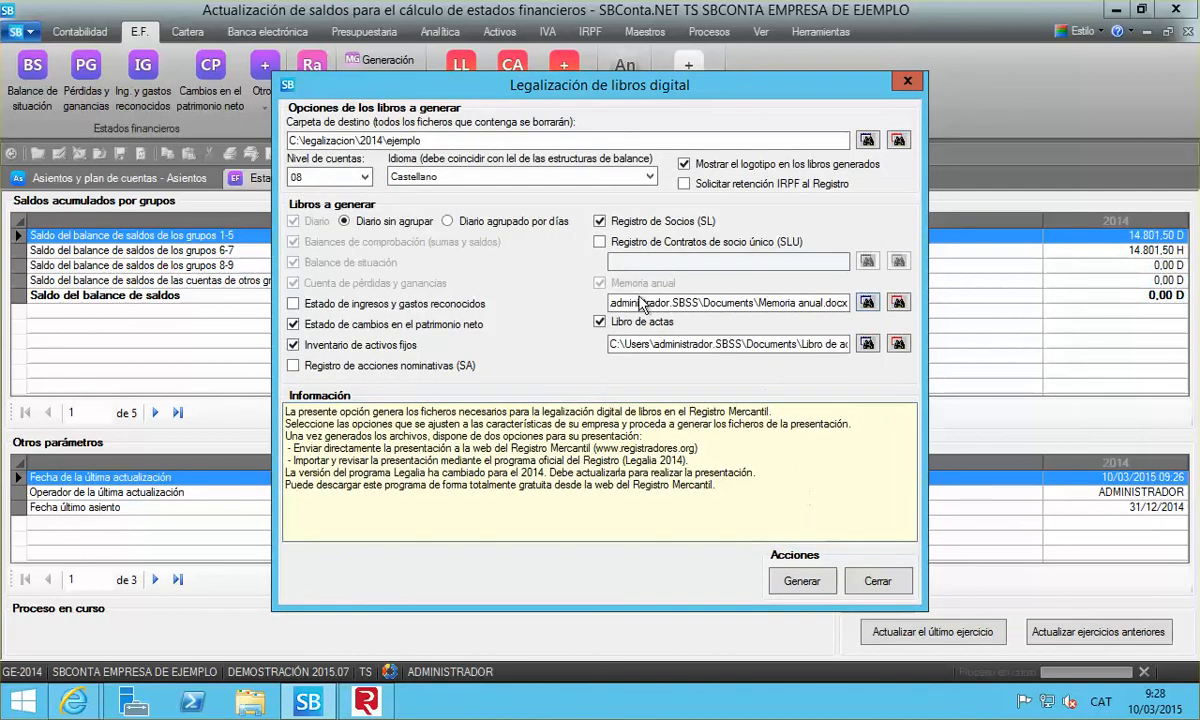
click(802, 582)
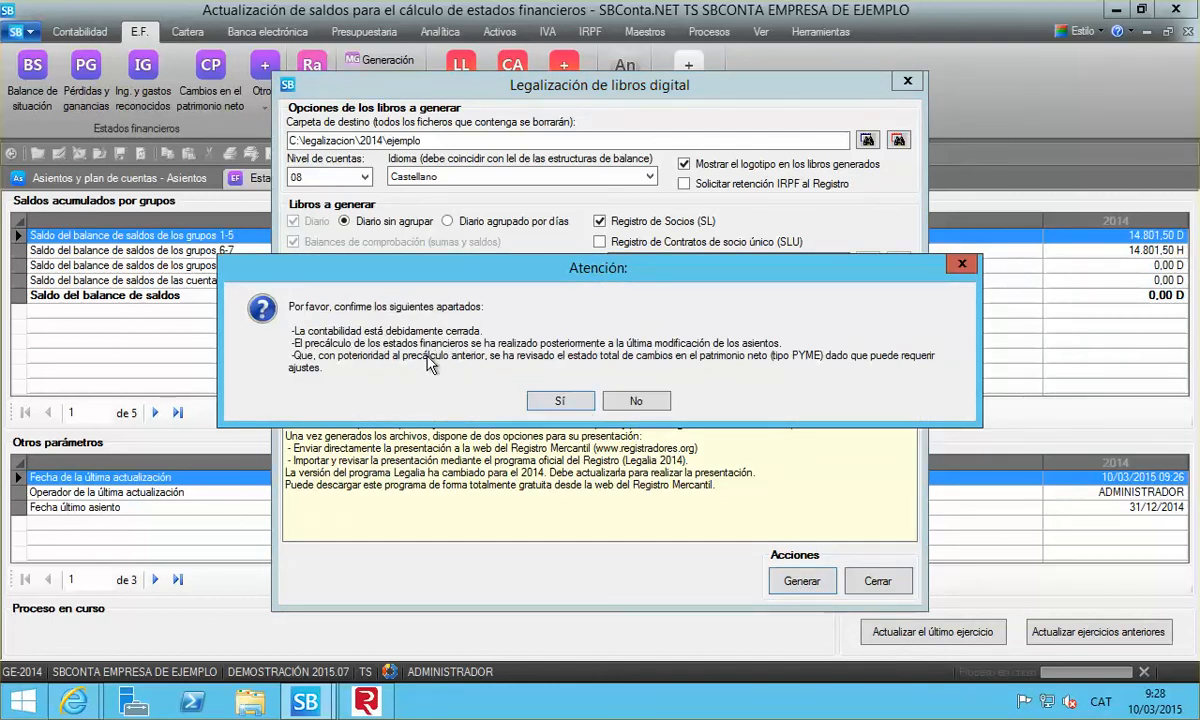
Step: Confirm the closed accounts and folder clearing to generate the books, then choose to view them
click(563, 404)
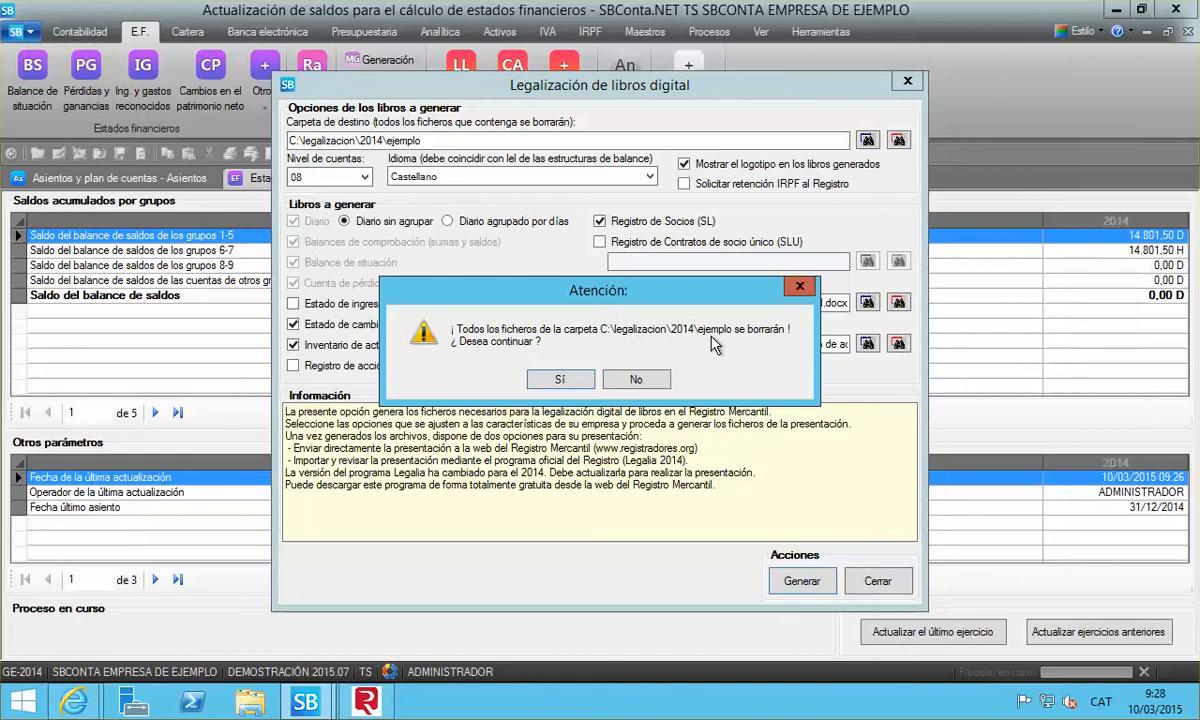
click(563, 380)
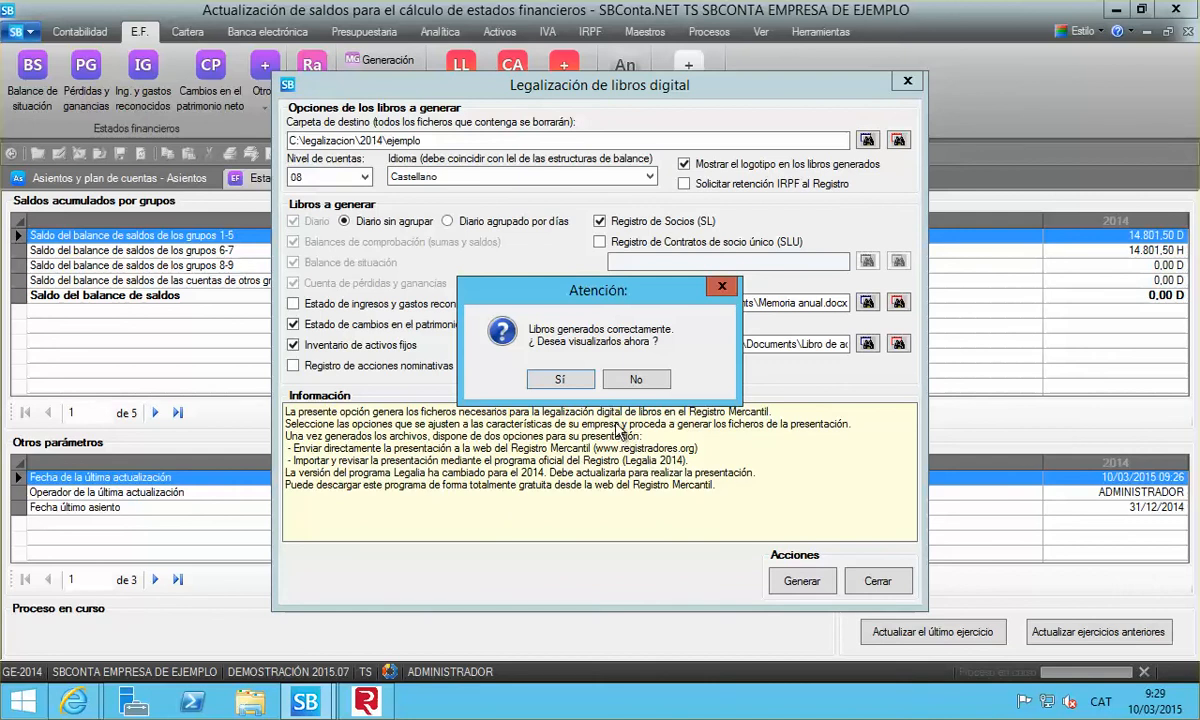
click(562, 380)
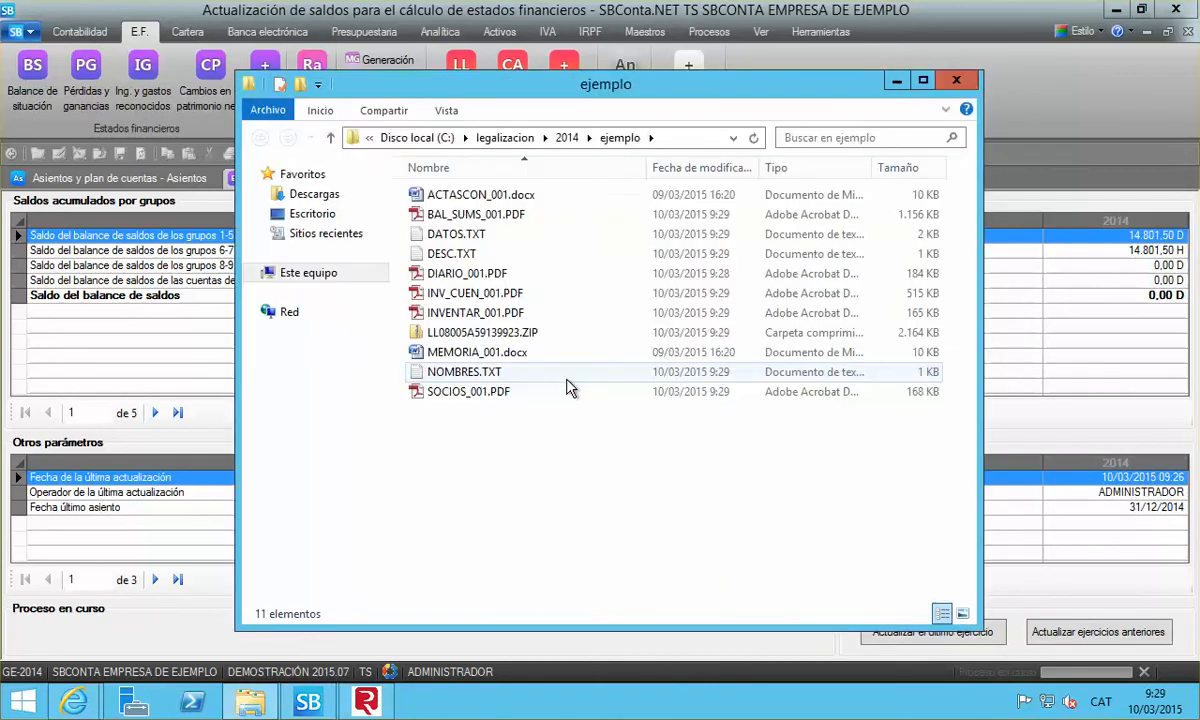
Step: Inspect the generated ZIP package, then open DIARIO_001.PDF from the ejemplo folder
double_click(480, 336)
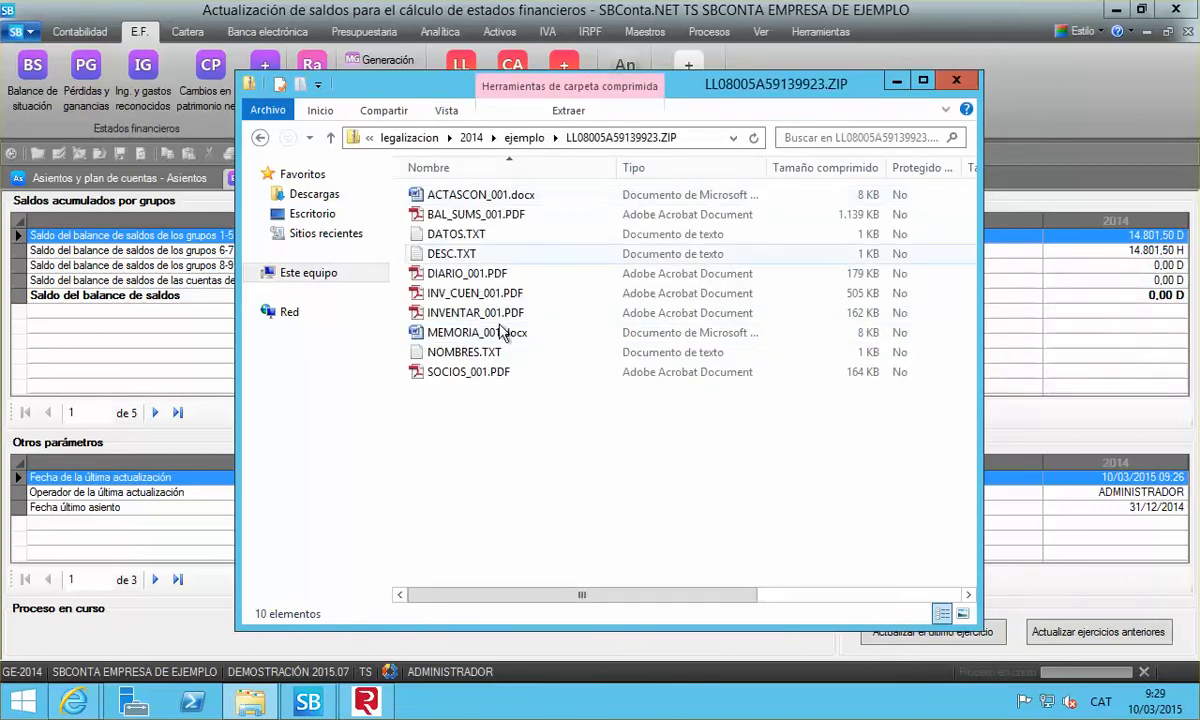
click(259, 137)
double_click(458, 273)
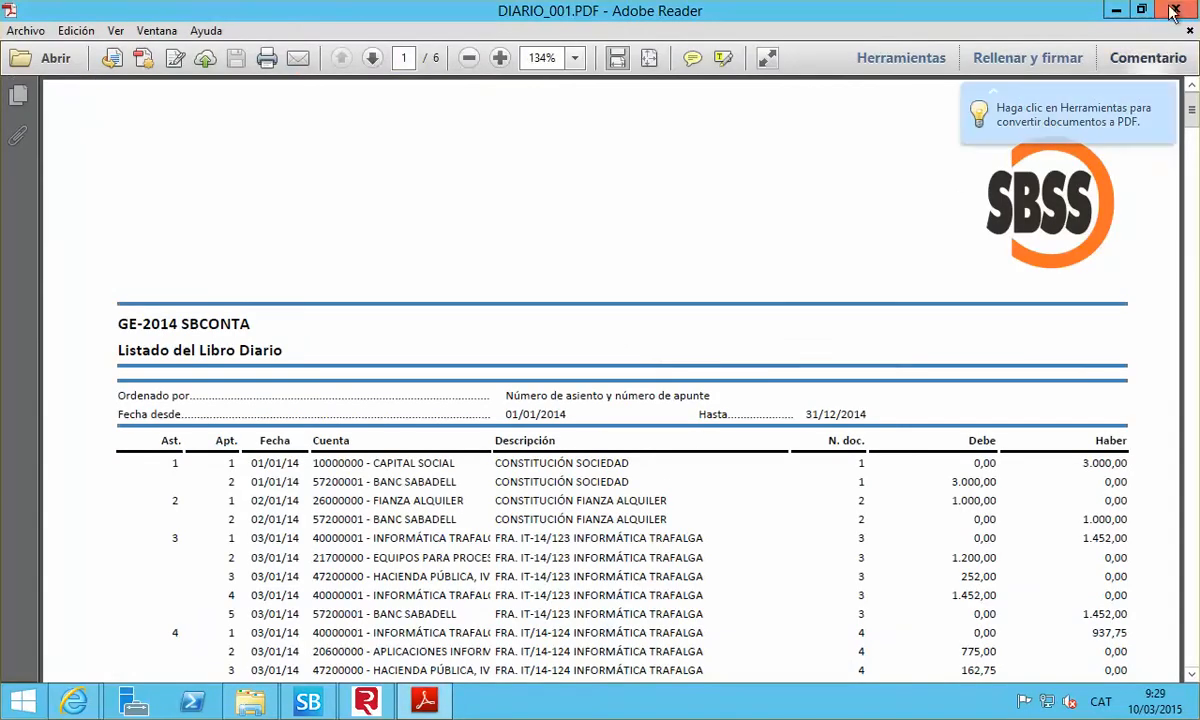
Step: Close the journal PDF and page through the BAL_SUMS_001.PDF trial balance
click(1174, 9)
double_click(465, 213)
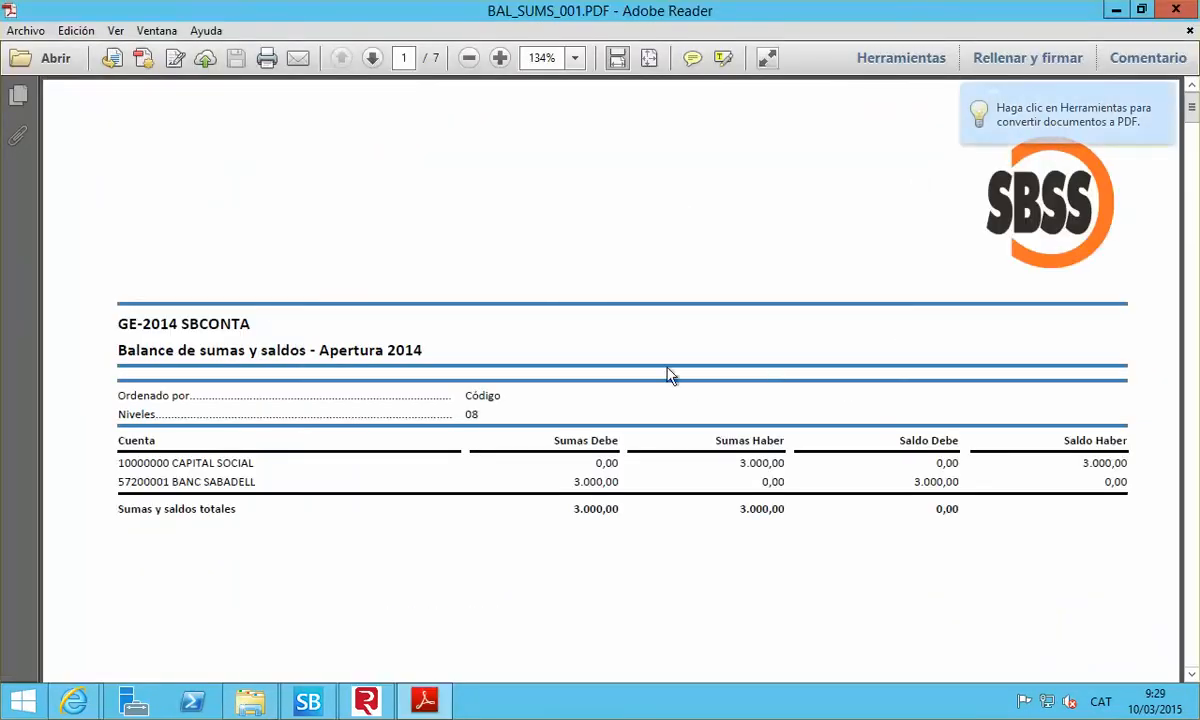
click(372, 58)
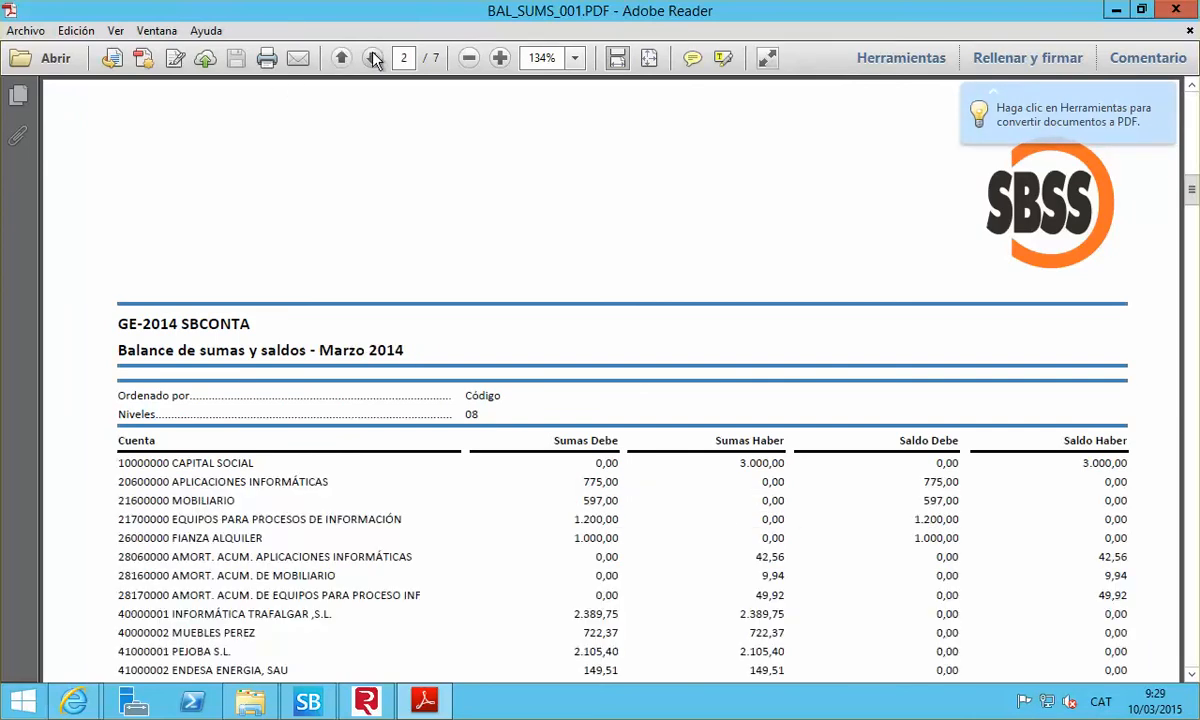
click(372, 58)
click(1172, 10)
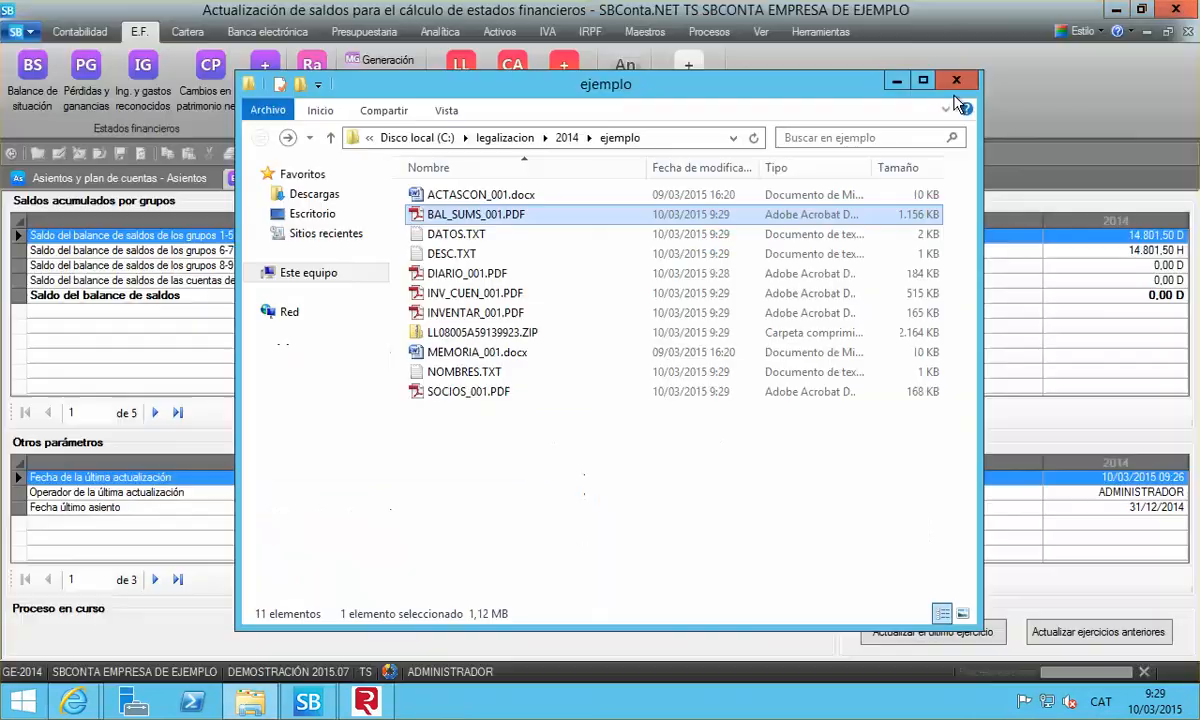
Step: Open INV_CUEN_001.PDF and scroll to the changes-in-equity statement on page 5
double_click(524, 293)
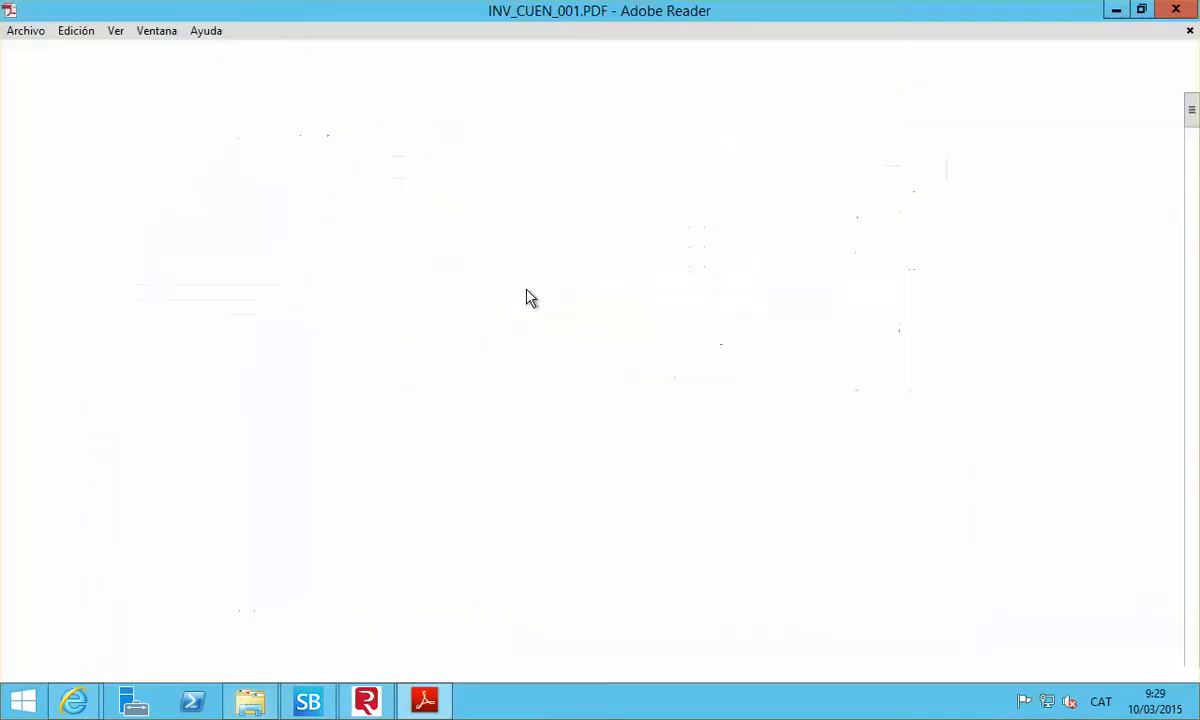
scroll(581, 370, down, 15)
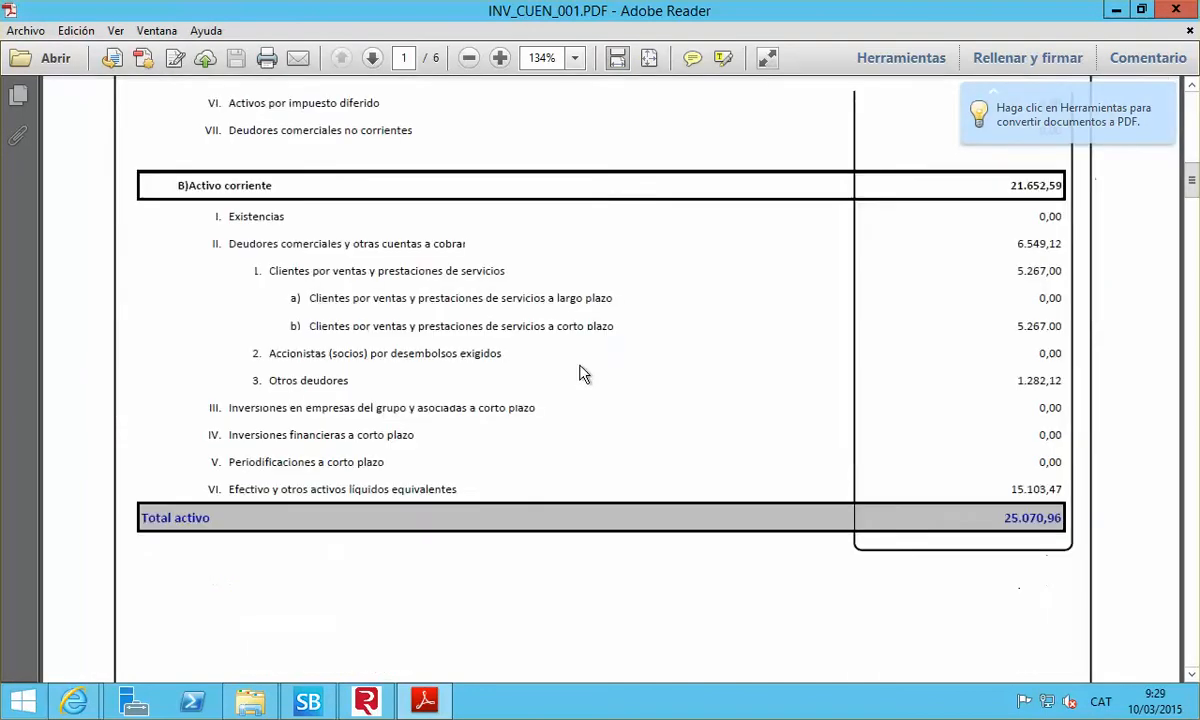
scroll(585, 370, down, 20)
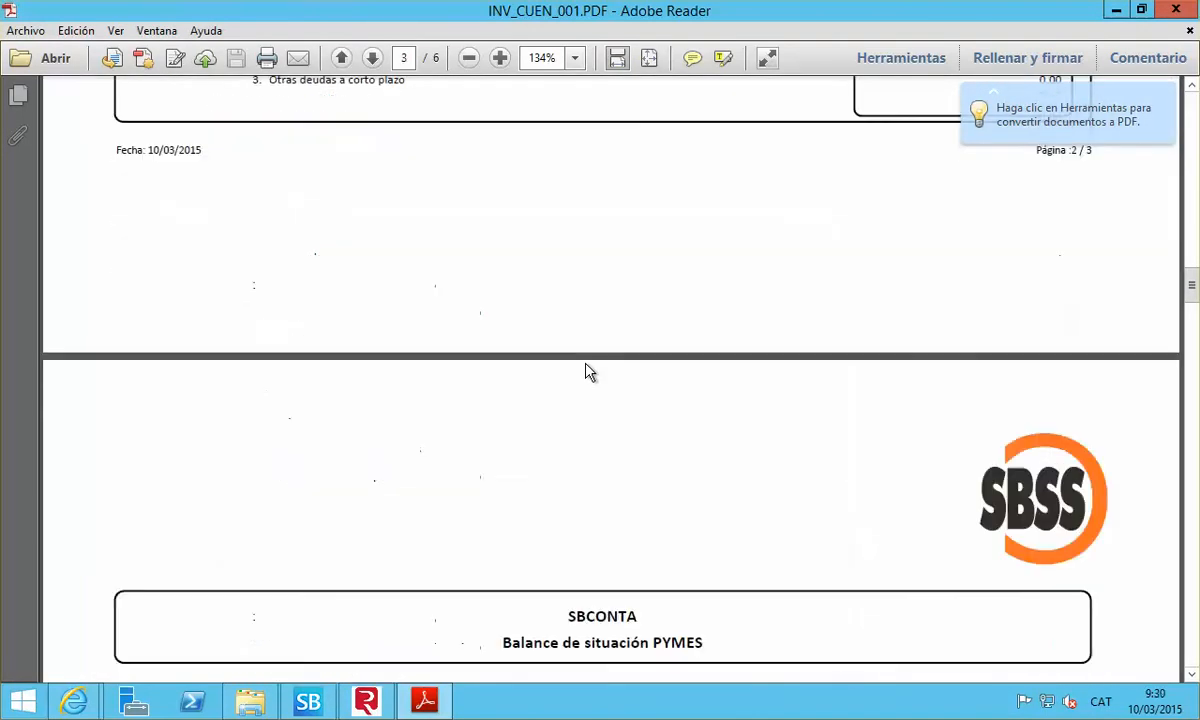
scroll(589, 372, down, 5)
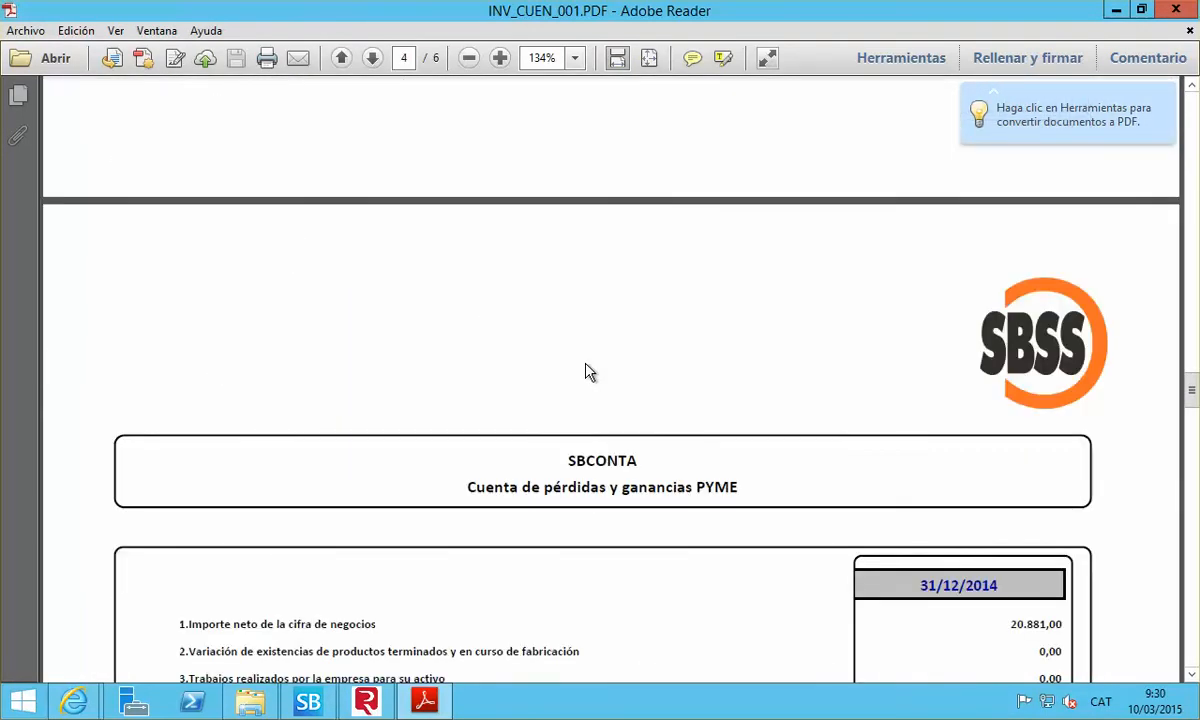
scroll(585, 370, down, 15)
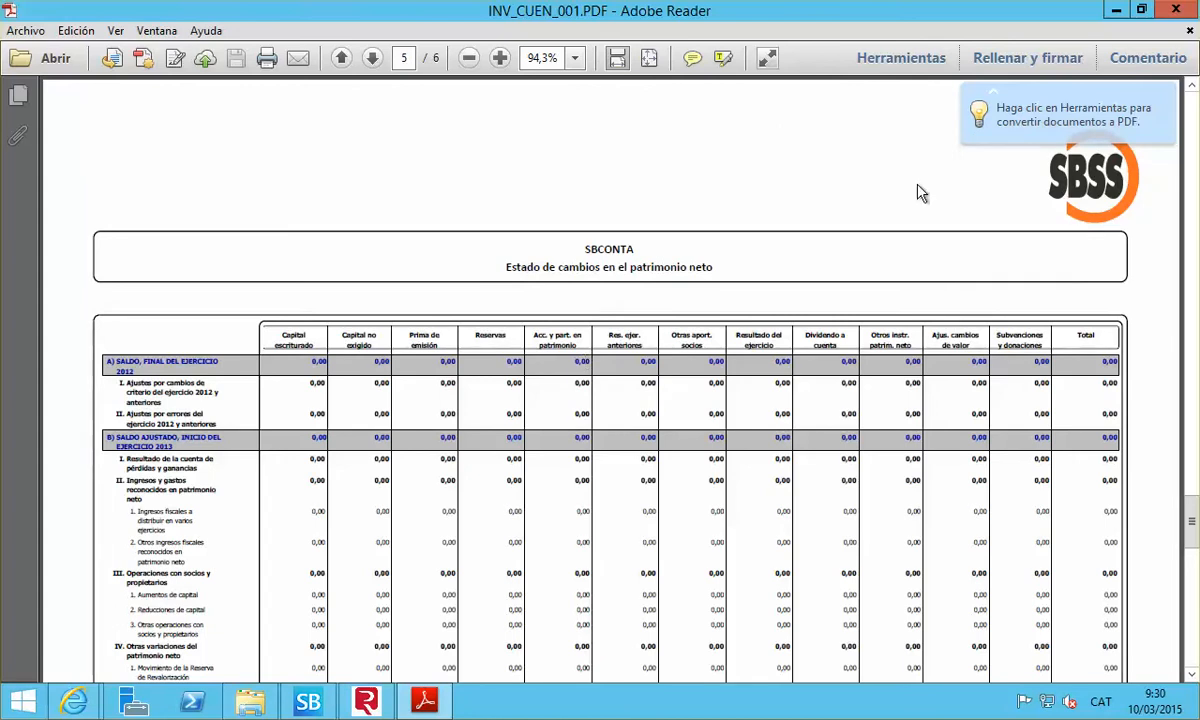
Step: Close Adobe Reader and the ejemplo Explorer window, returning to SBConta.NET's balance summary
click(1166, 10)
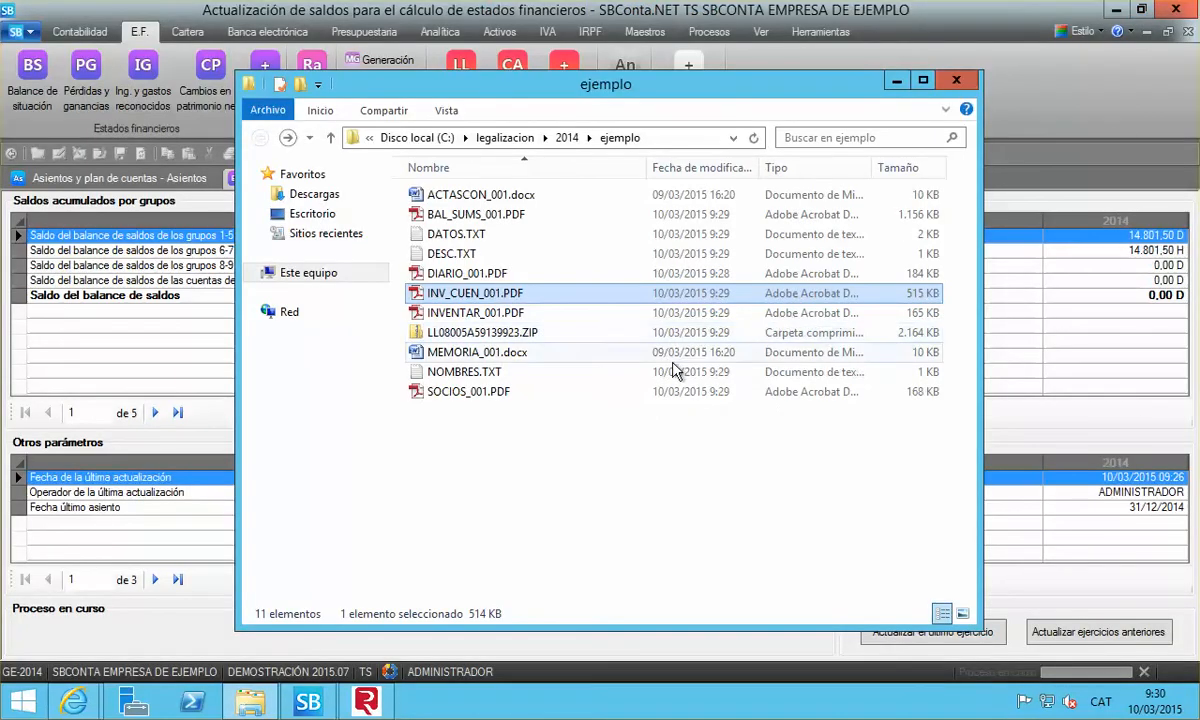
click(956, 81)
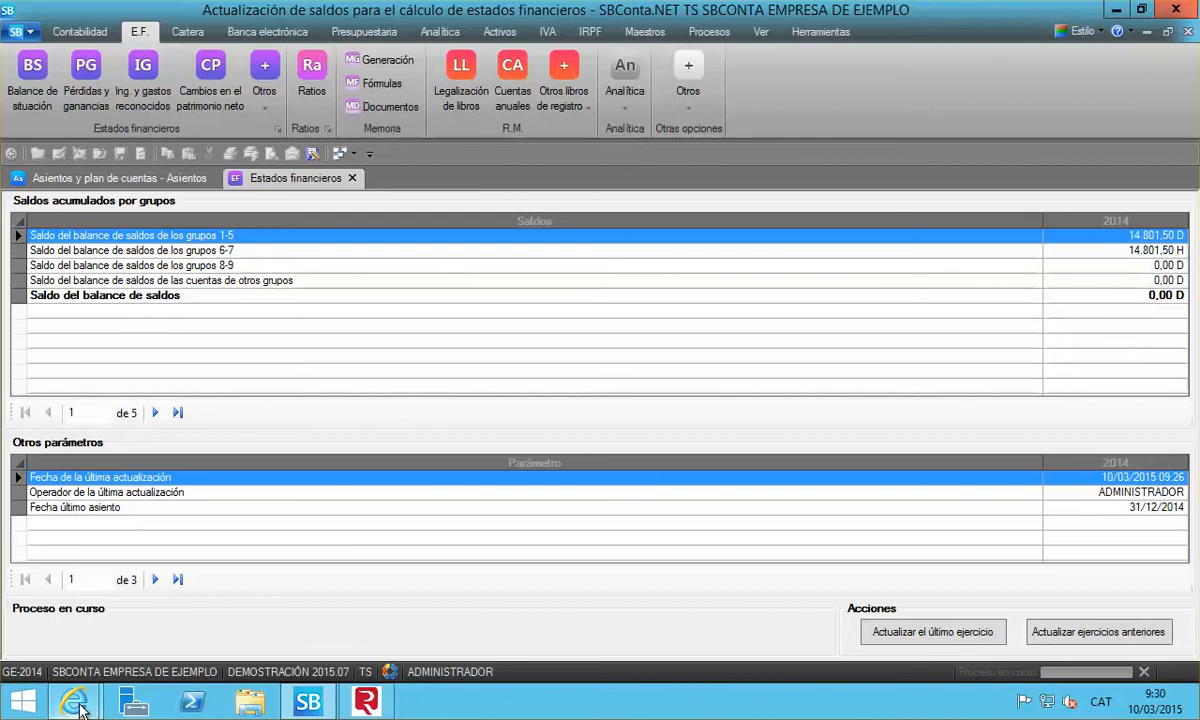
mouse_move(80, 707)
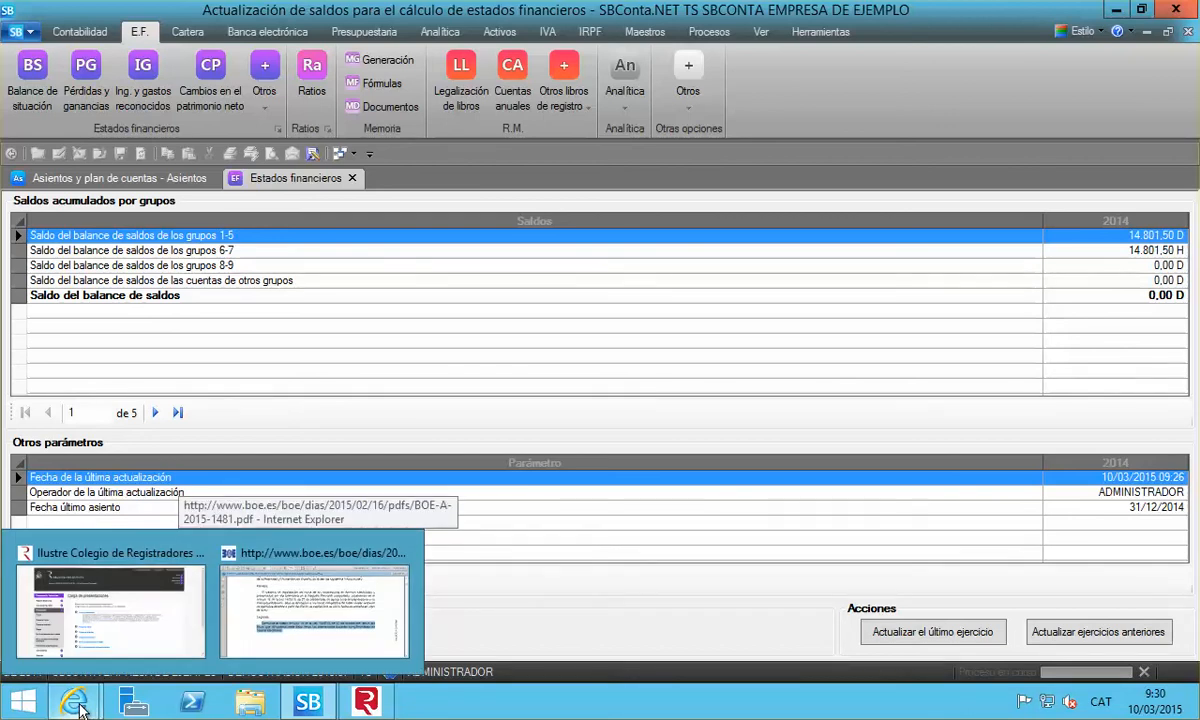
Step: Start a new book presentation on the Registradores de España website
click(112, 558)
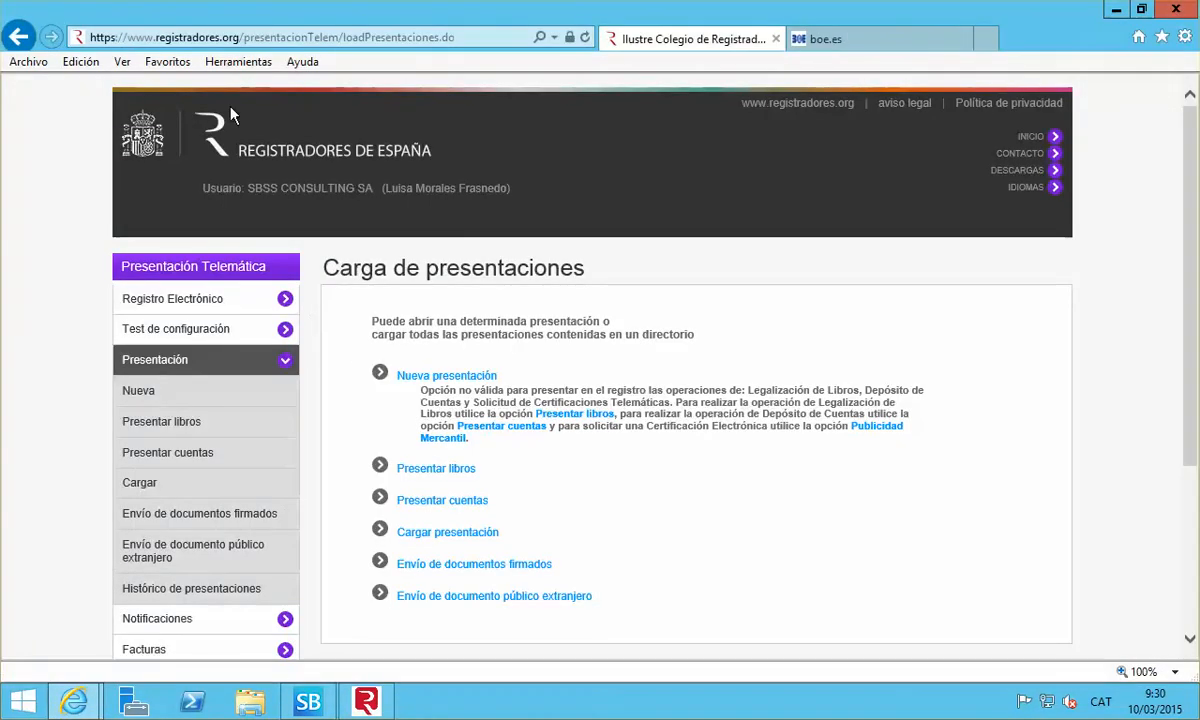
click(445, 474)
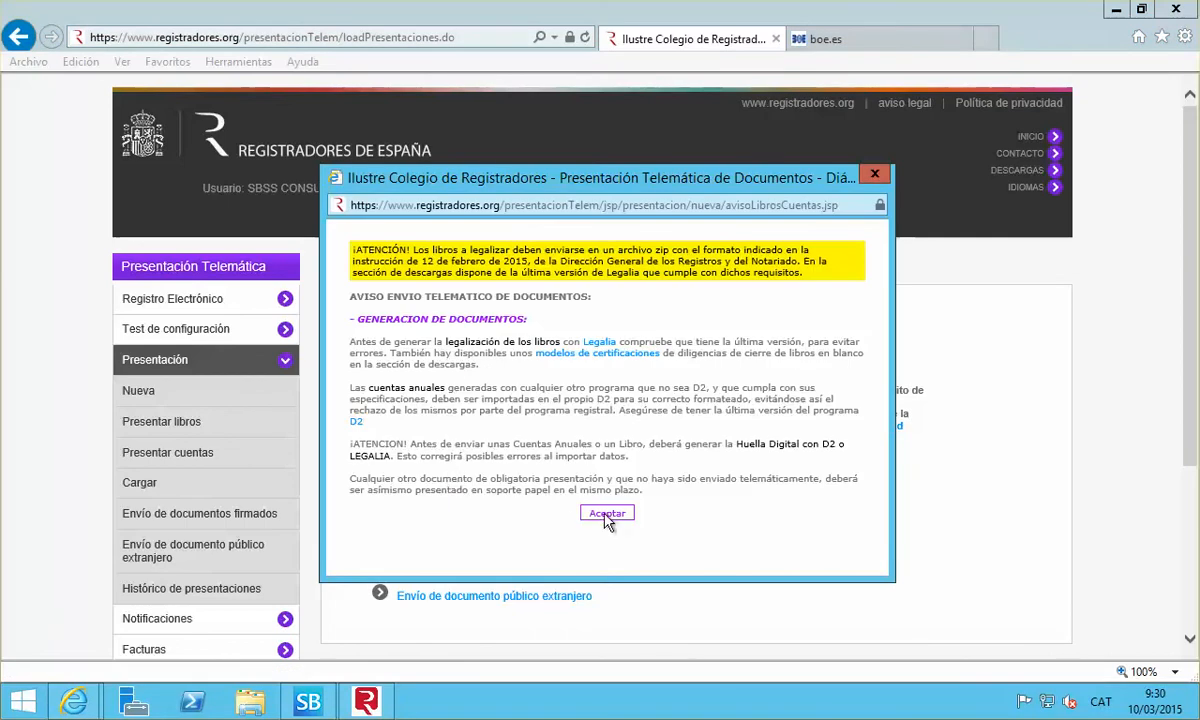
click(607, 516)
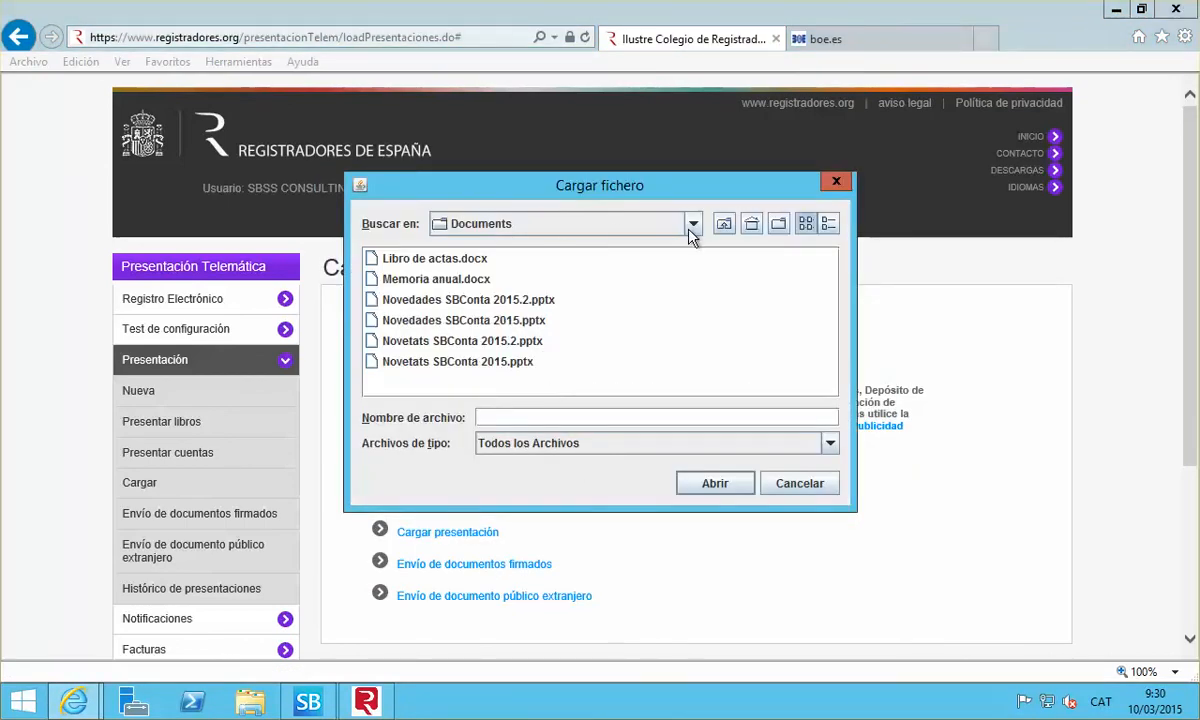
click(691, 226)
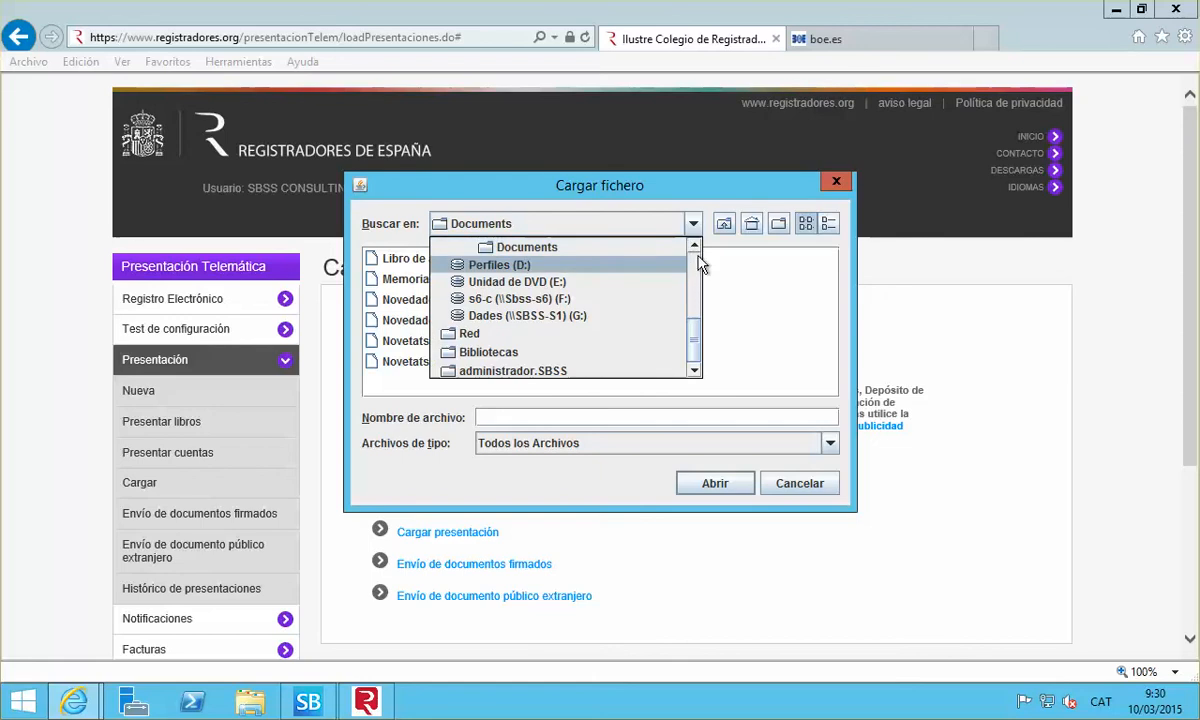
click(693, 245)
click(617, 273)
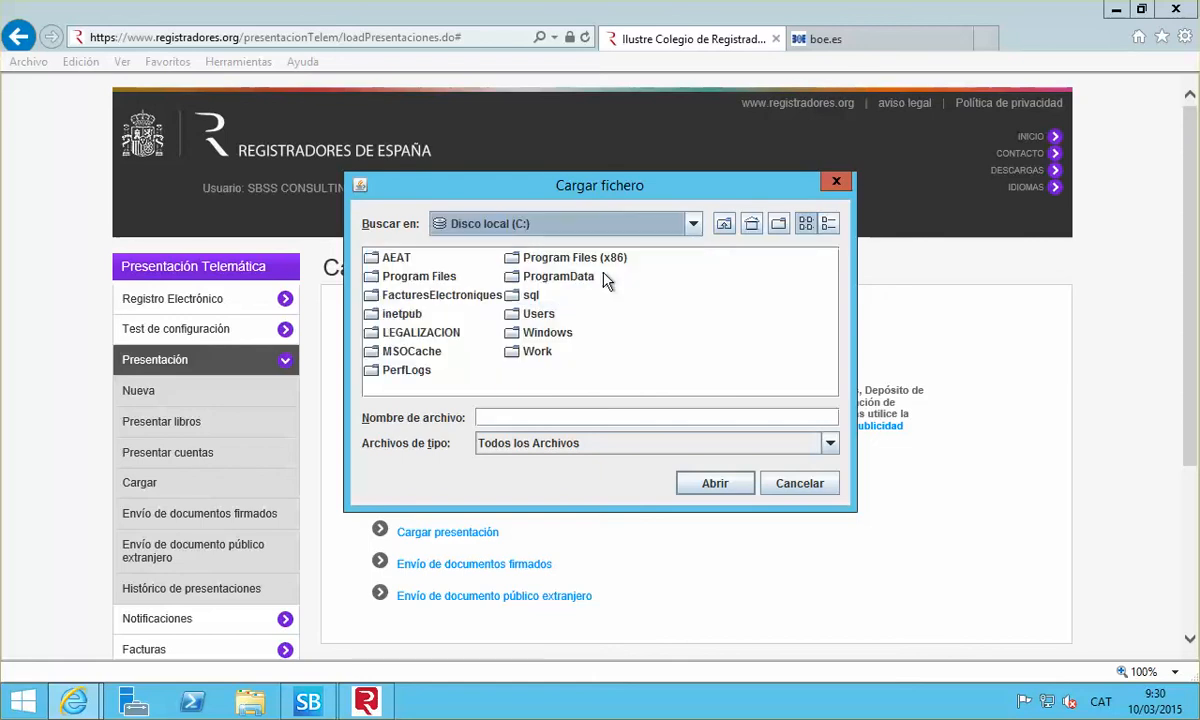
double_click(420, 330)
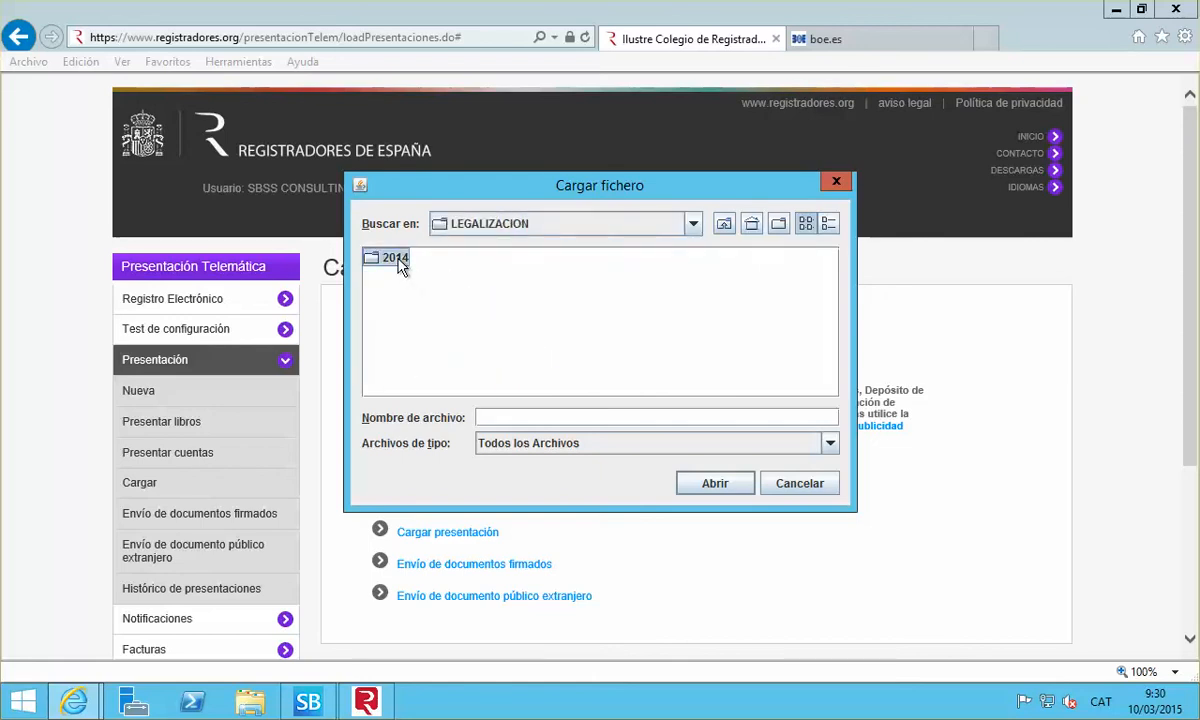
double_click(398, 266)
double_click(396, 270)
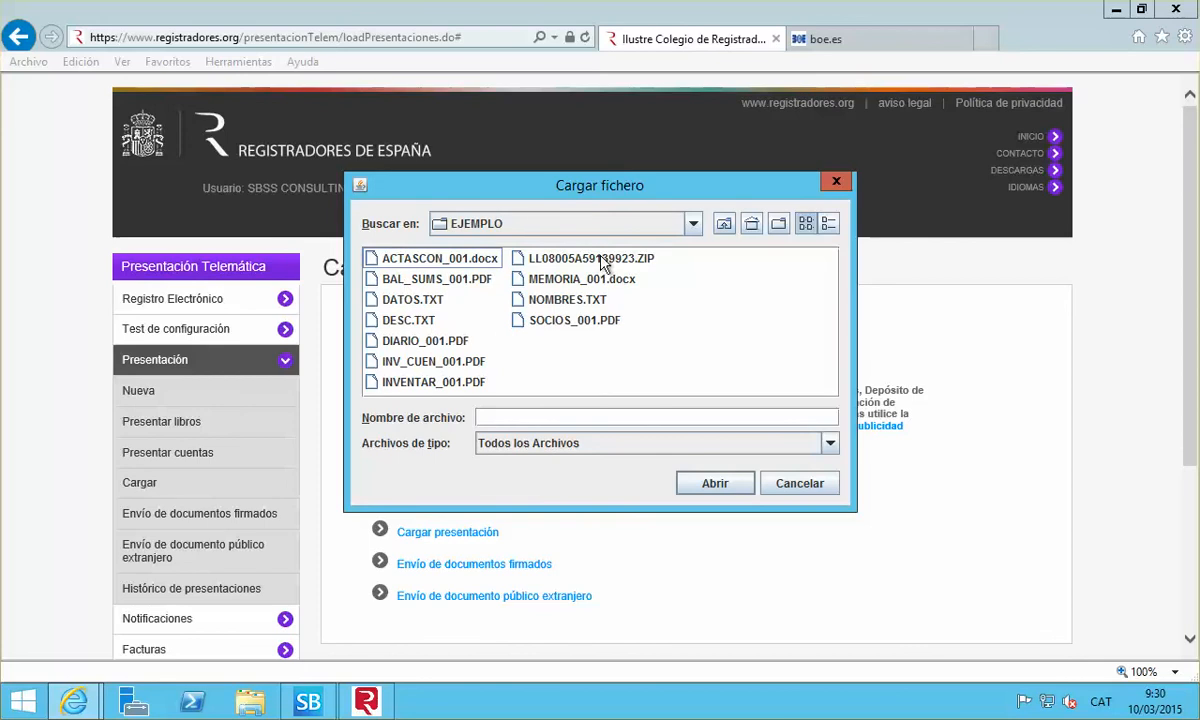
click(568, 258)
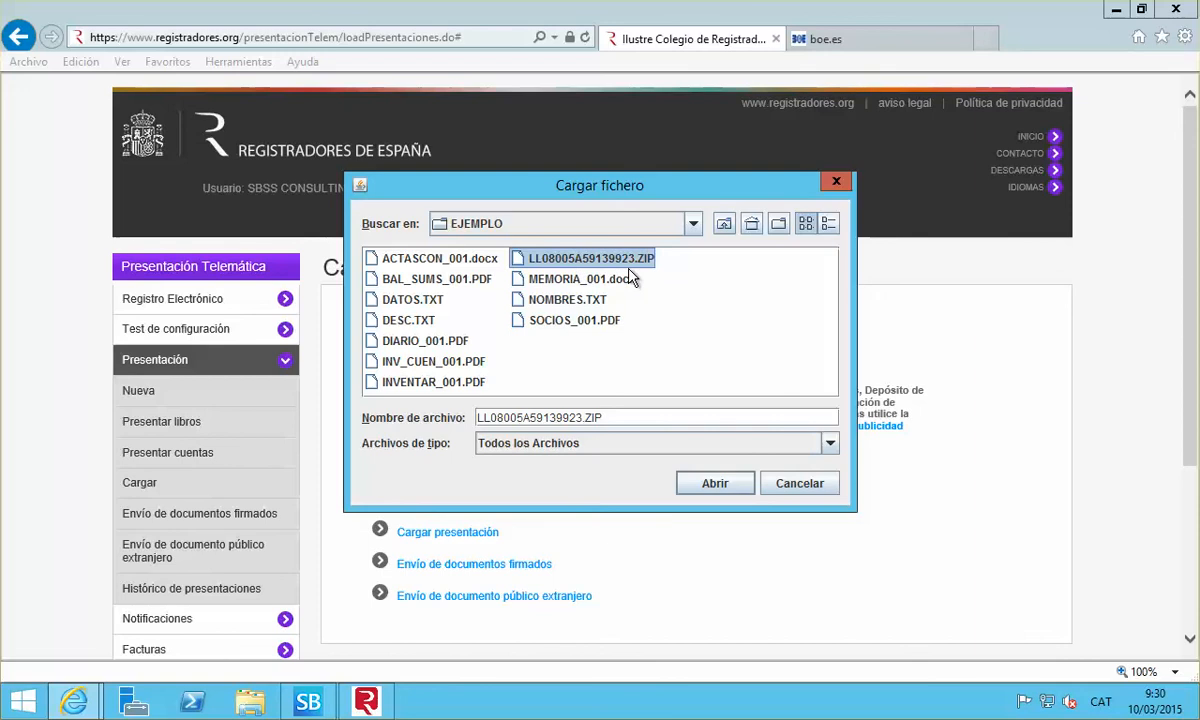
click(708, 485)
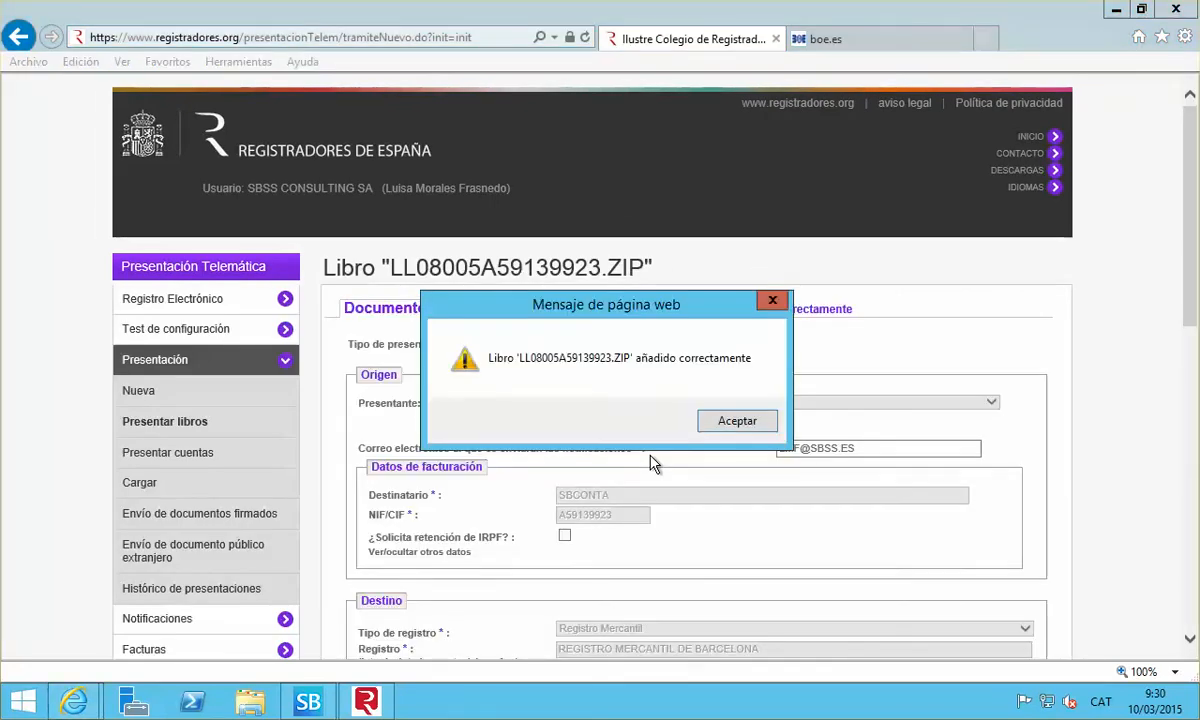
Step: Dismiss the book-added alert, minimize the browser and bring up the Legalización de libros application
click(724, 425)
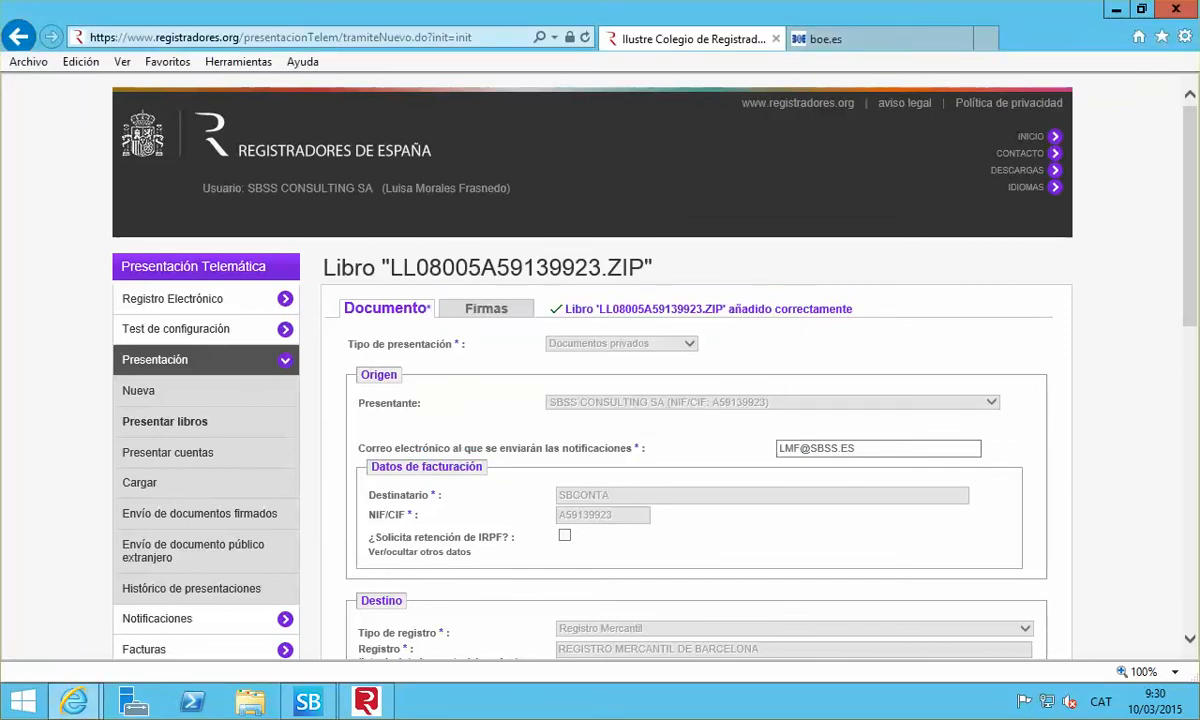
scroll(1192, 278, down, 10)
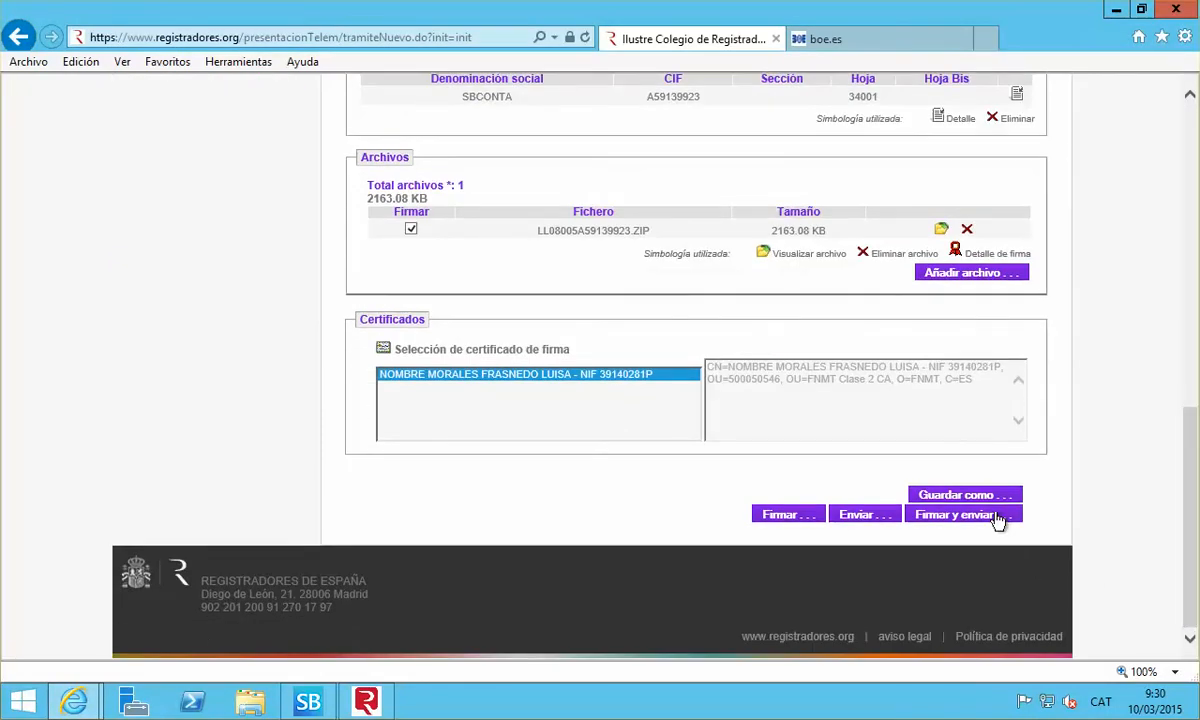
click(1116, 10)
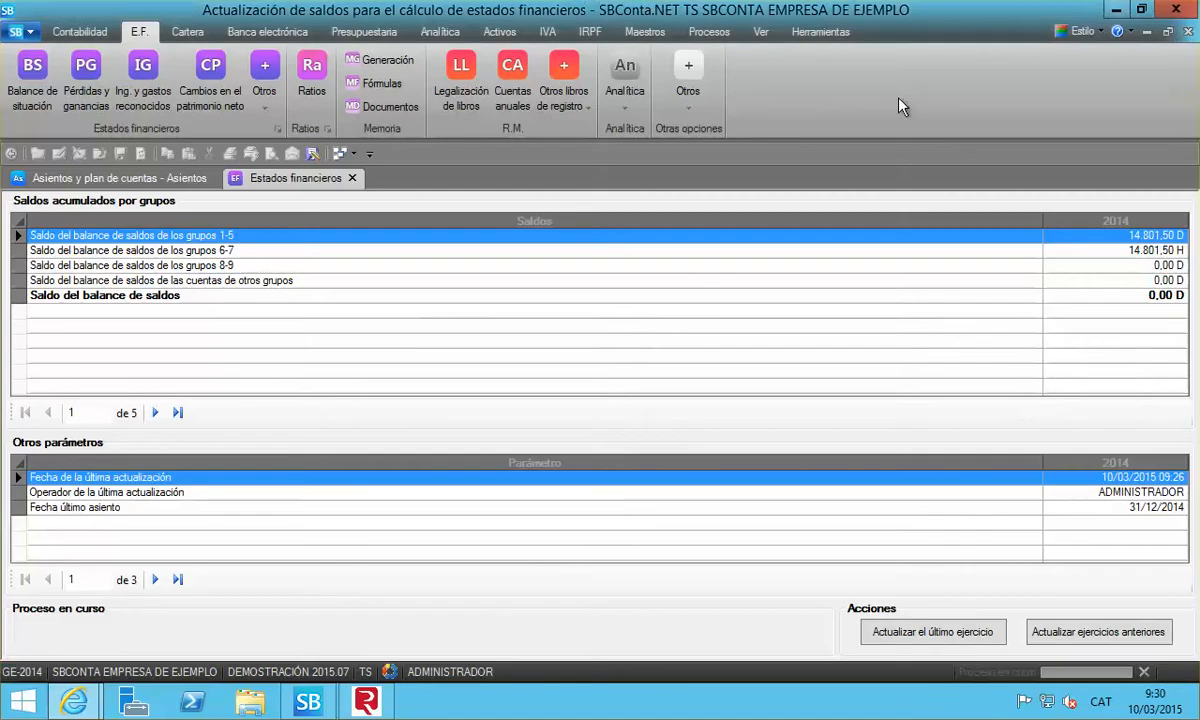
click(366, 700)
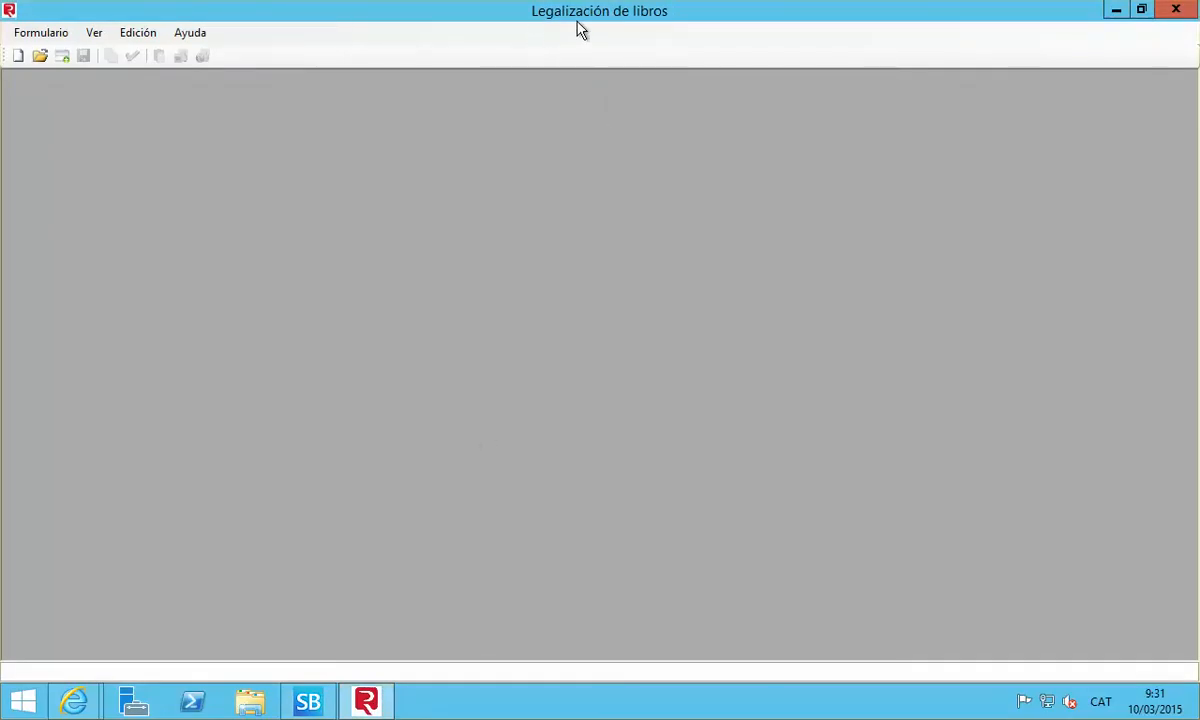
Step: Import the existing legalization from C:\LEGALIZACION\2014\EJEMPLO into Legalia via Formulario > Importar
click(40, 33)
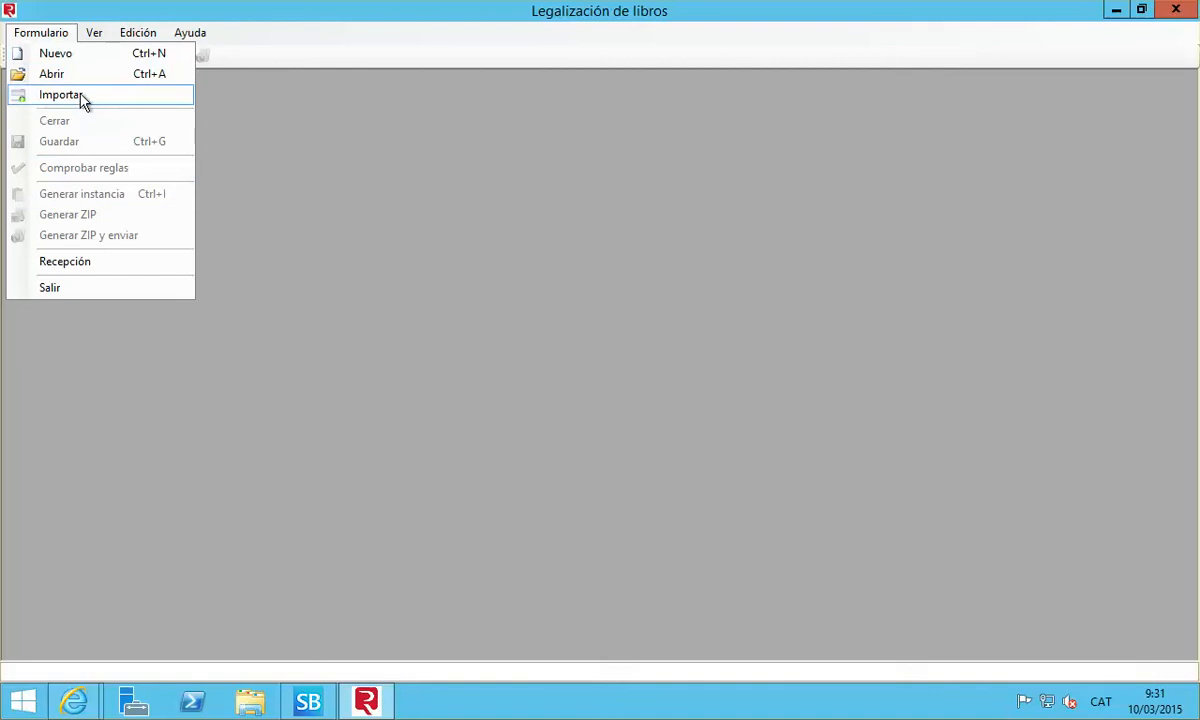
click(80, 95)
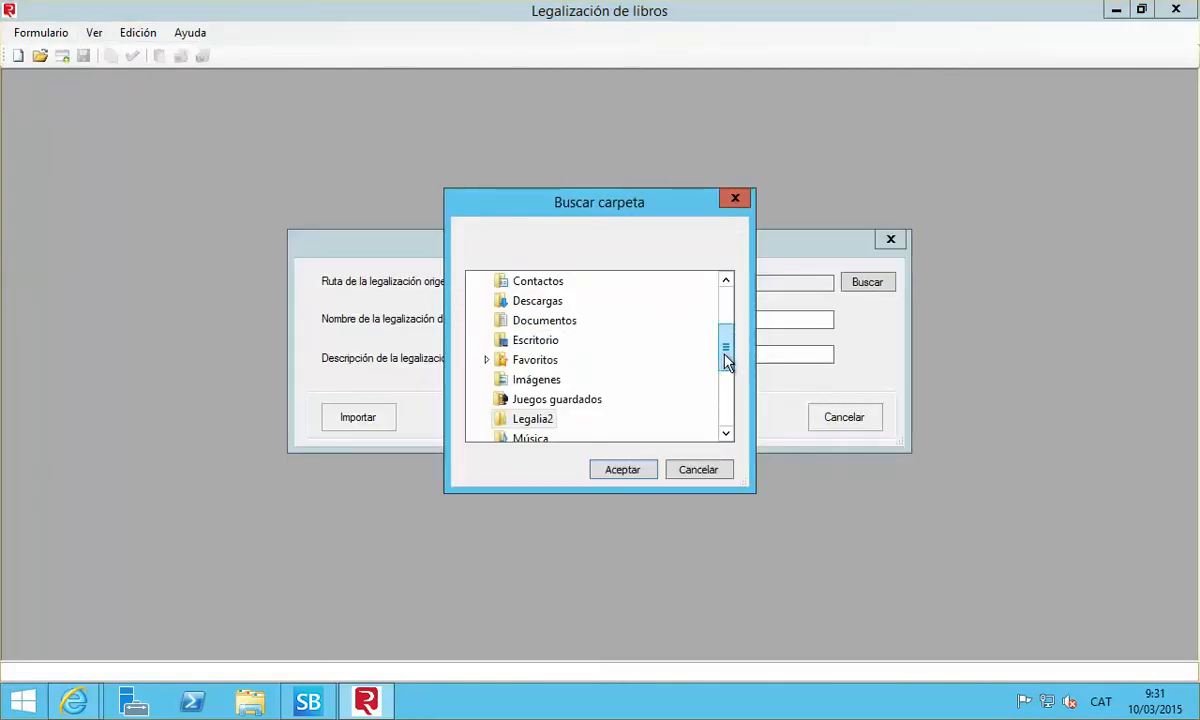
drag(723, 348, 696, 297)
click(478, 300)
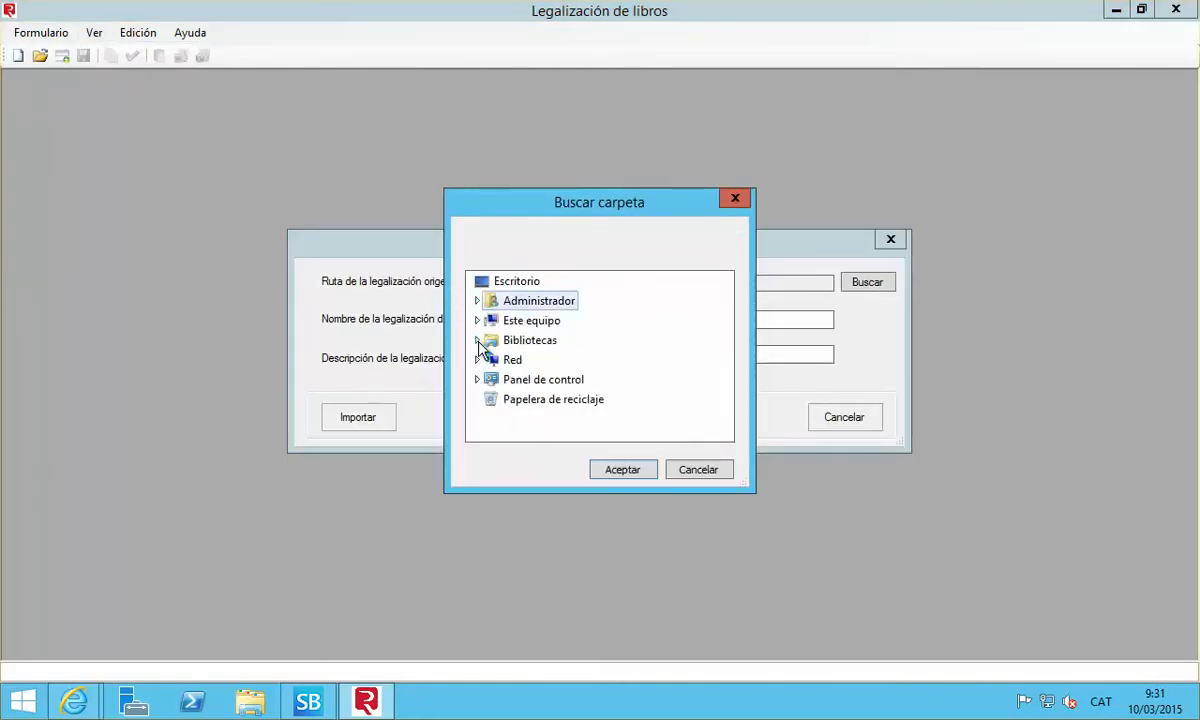
click(479, 321)
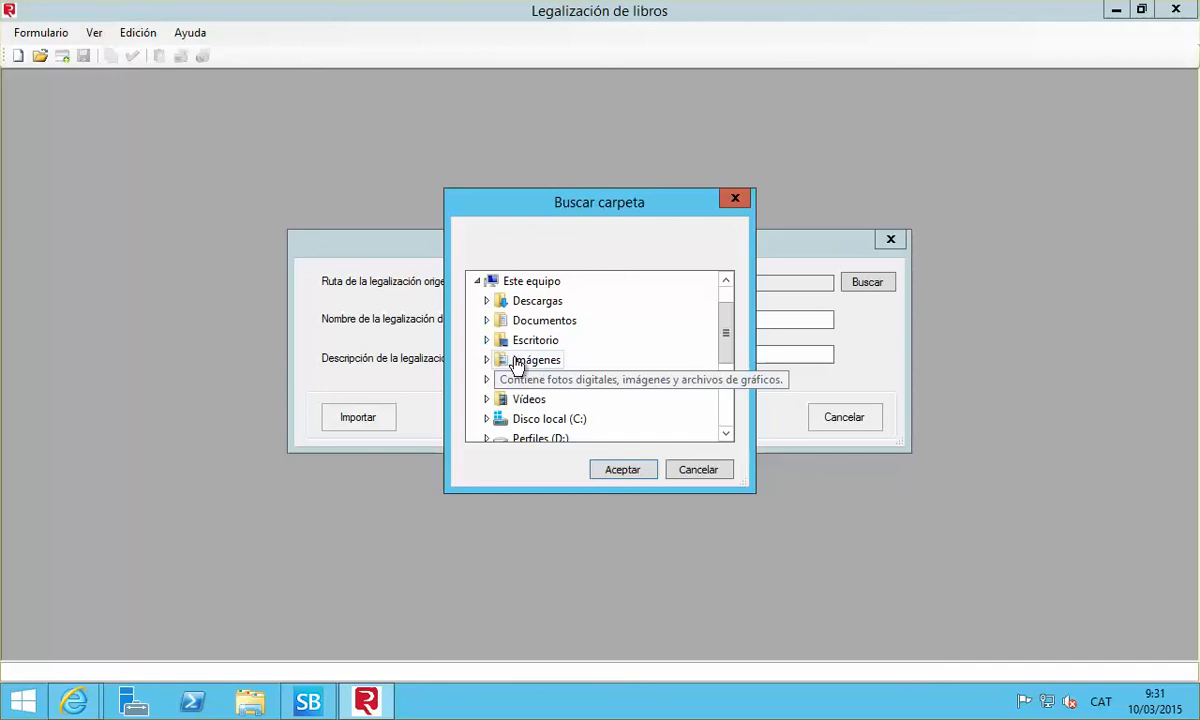
click(540, 420)
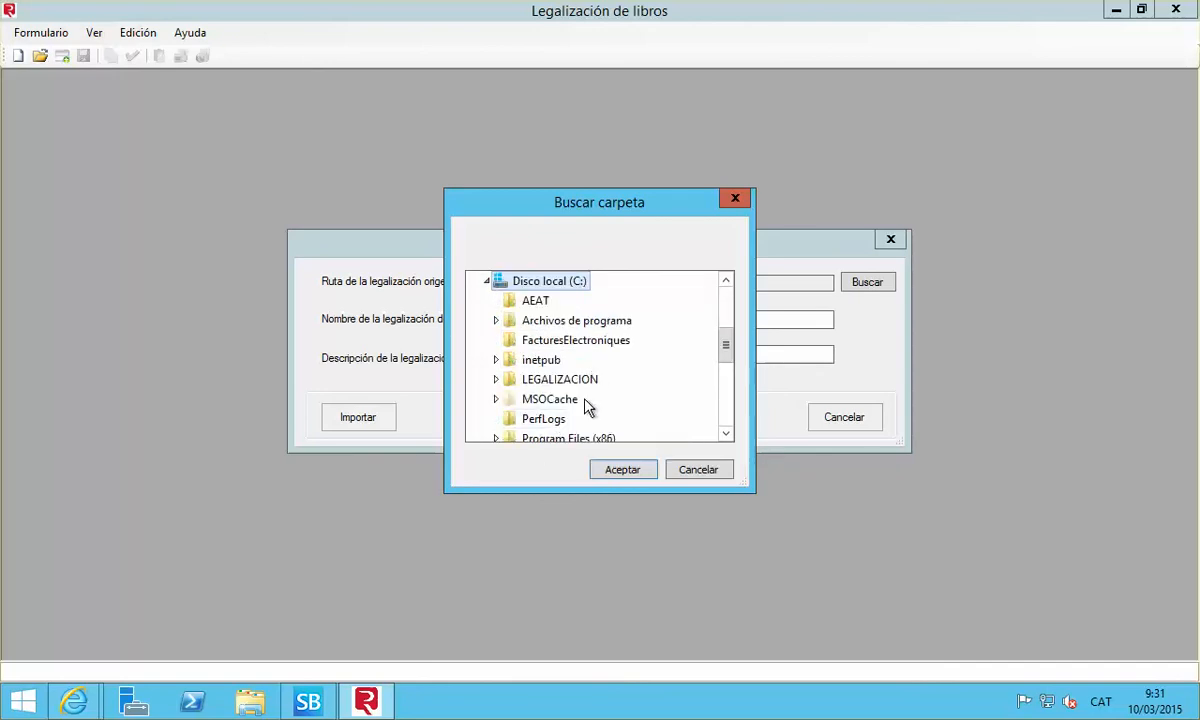
click(556, 380)
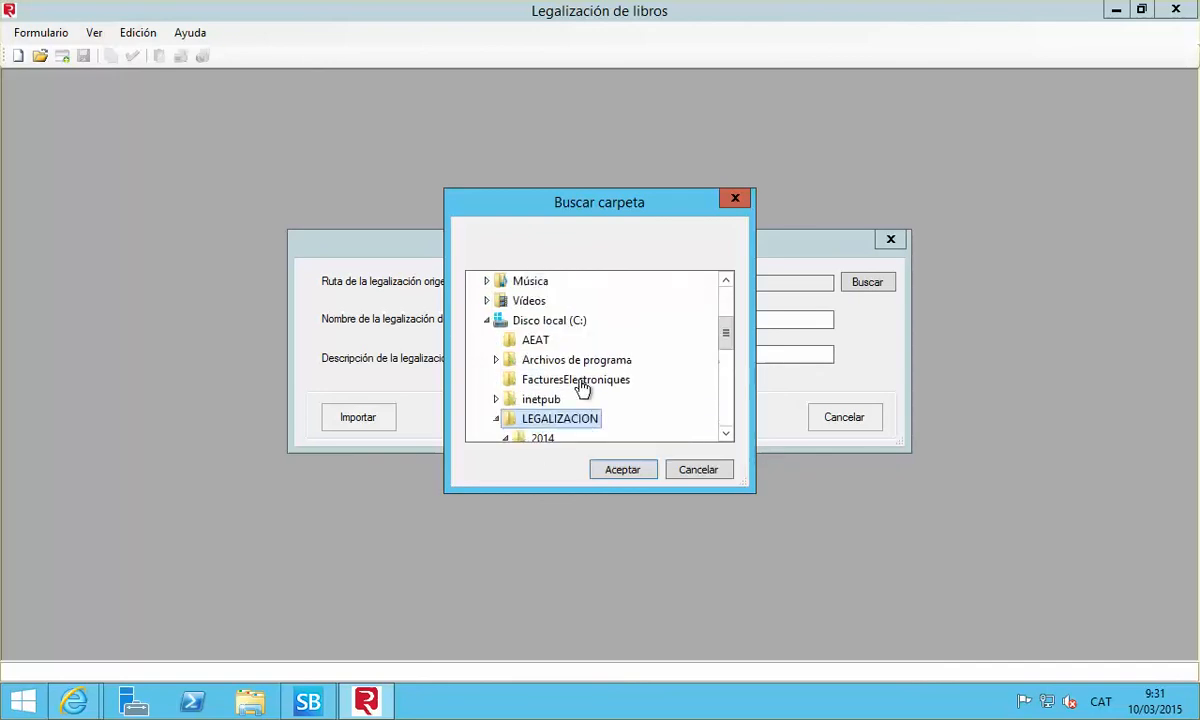
click(545, 437)
click(566, 384)
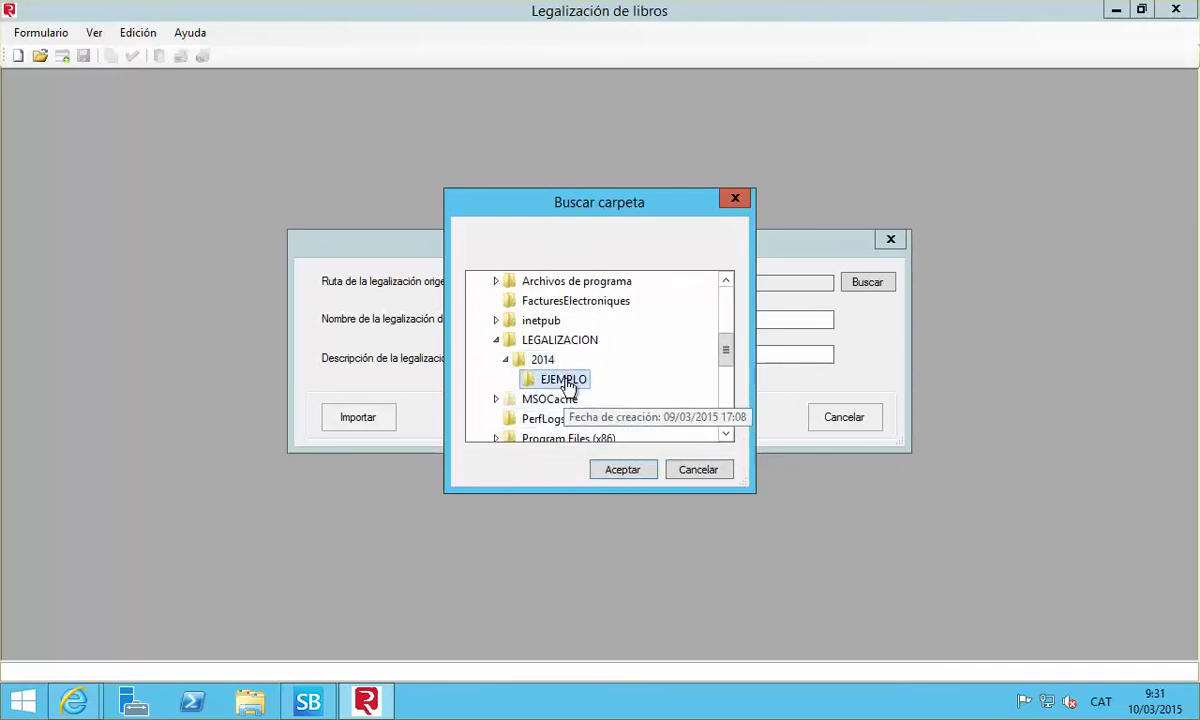
click(618, 470)
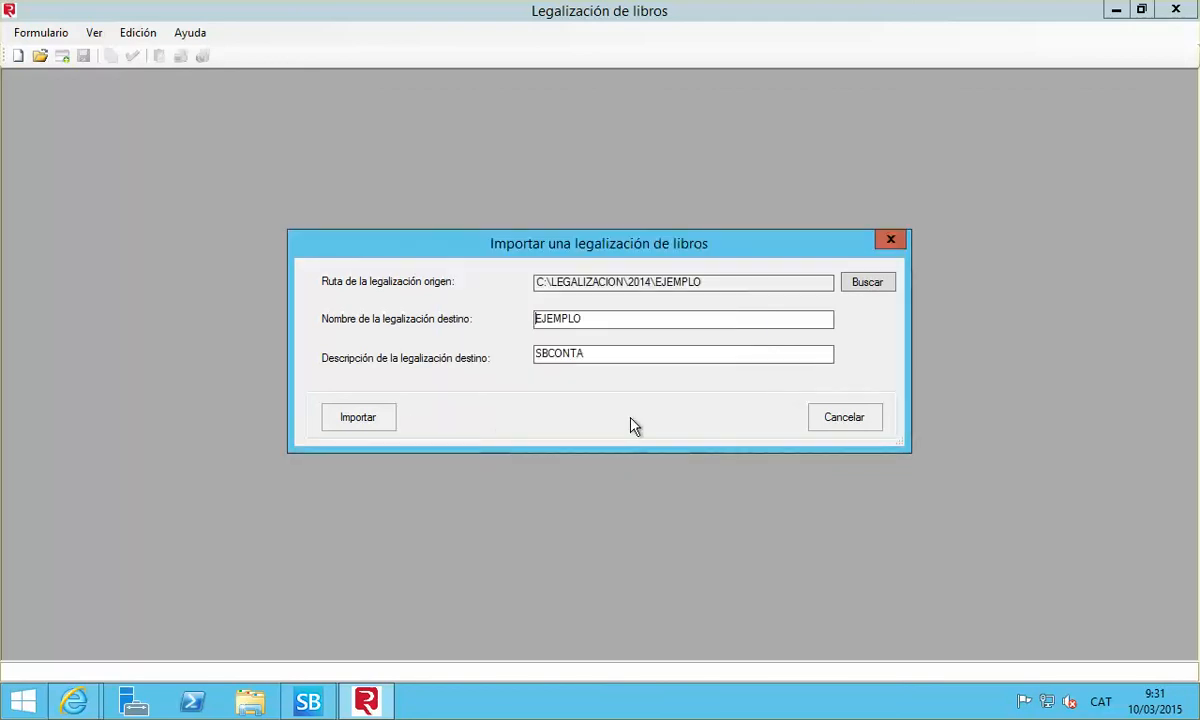
click(387, 418)
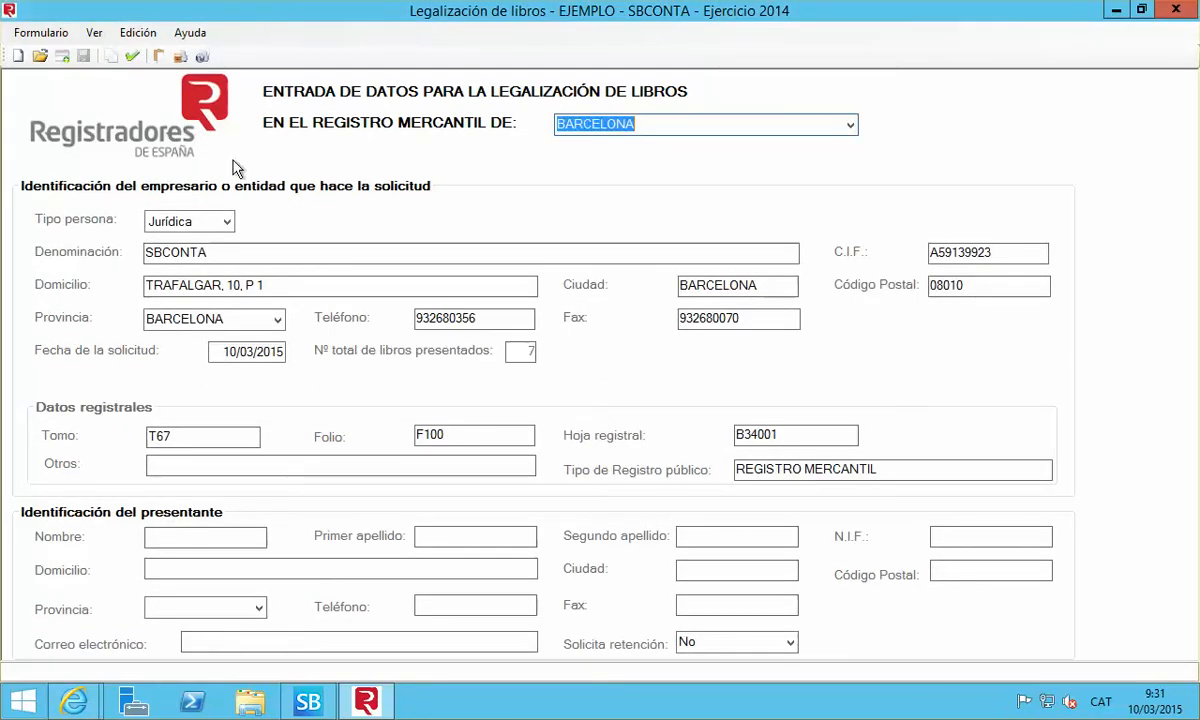
click(138, 33)
click(175, 51)
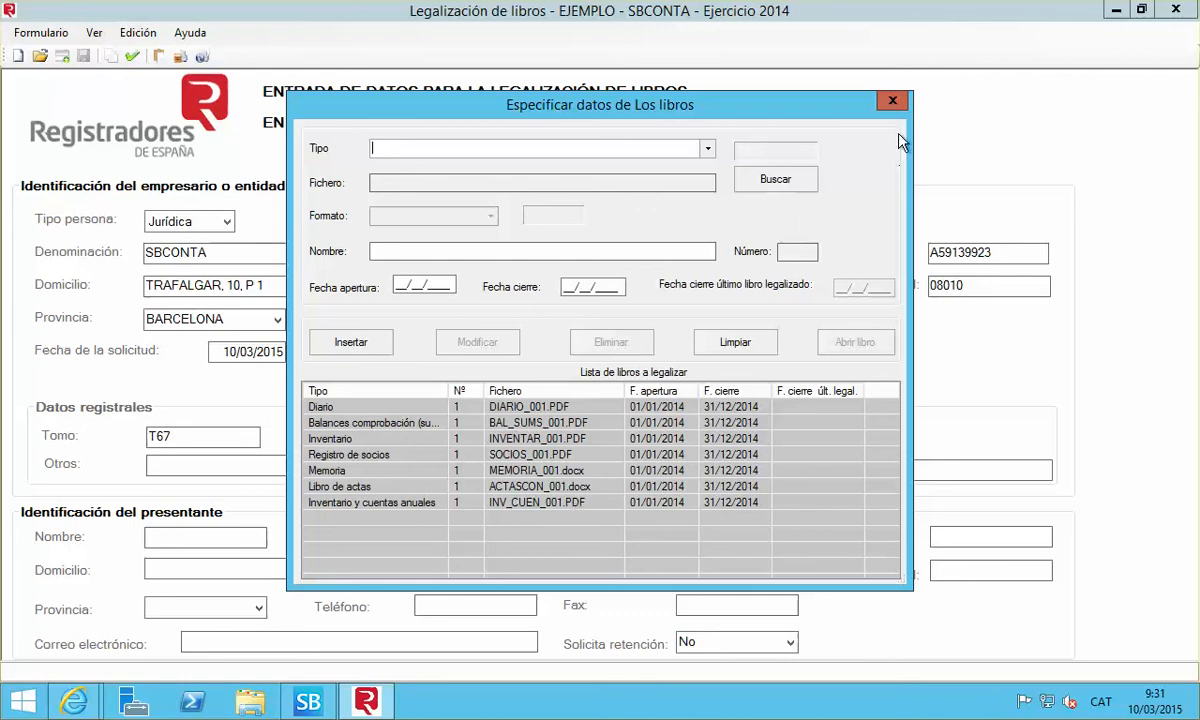
click(892, 101)
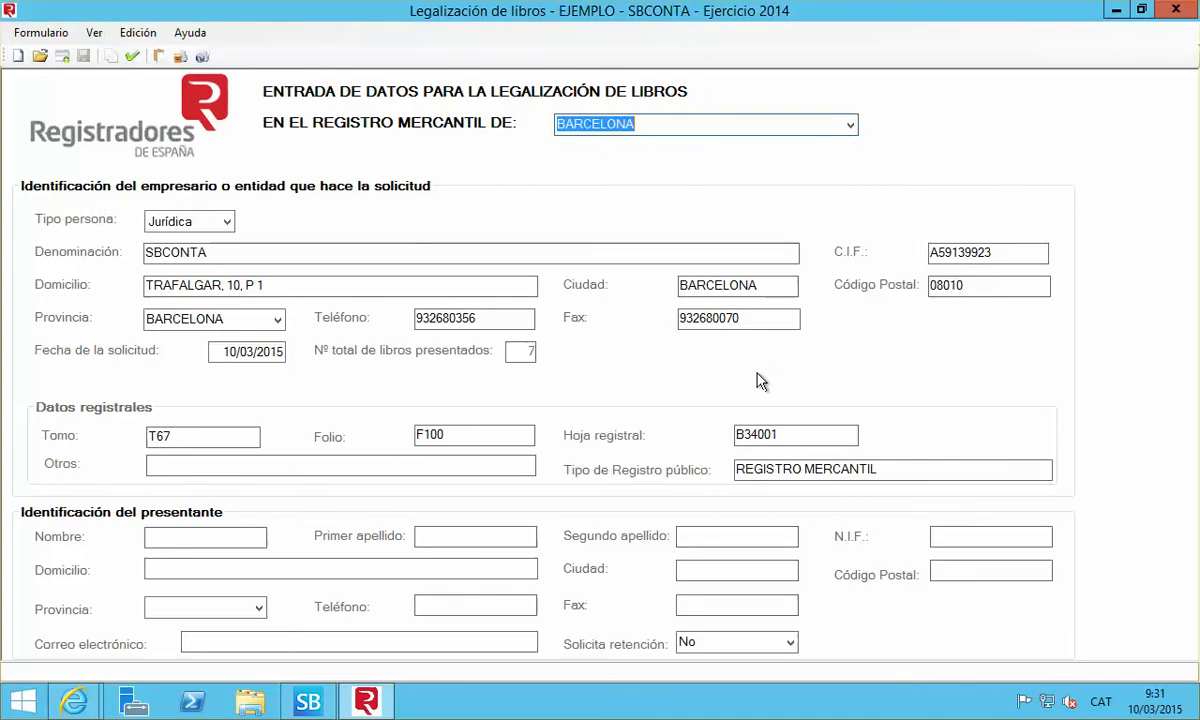